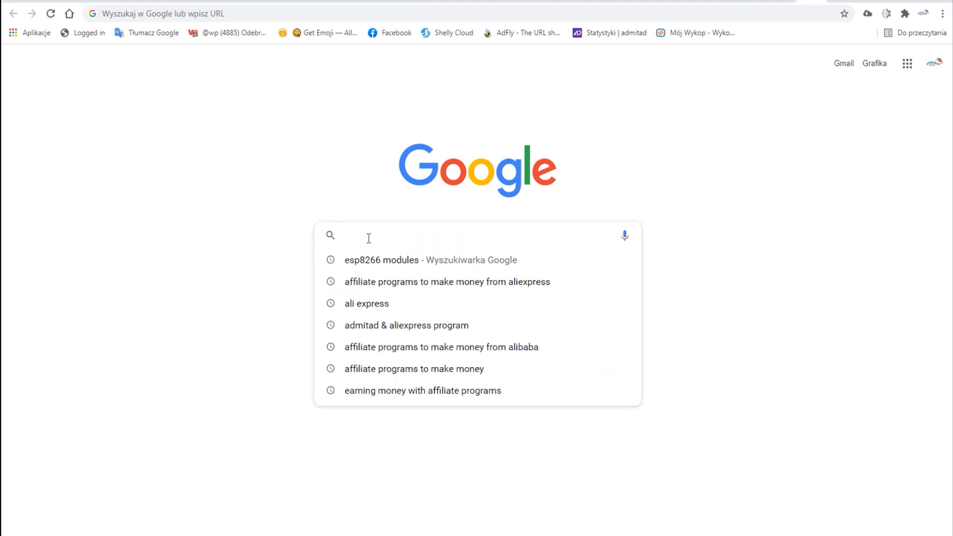
- Search Google for "espeasy download" and open the letscontrolit/ESPEasy releases page on GitHub
type("espesy ")
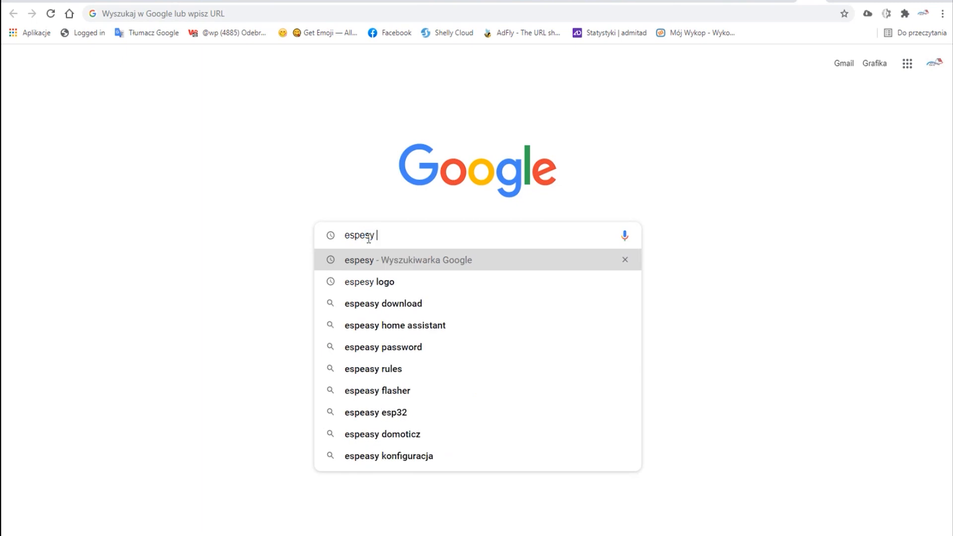
type("d")
left_click(417, 287)
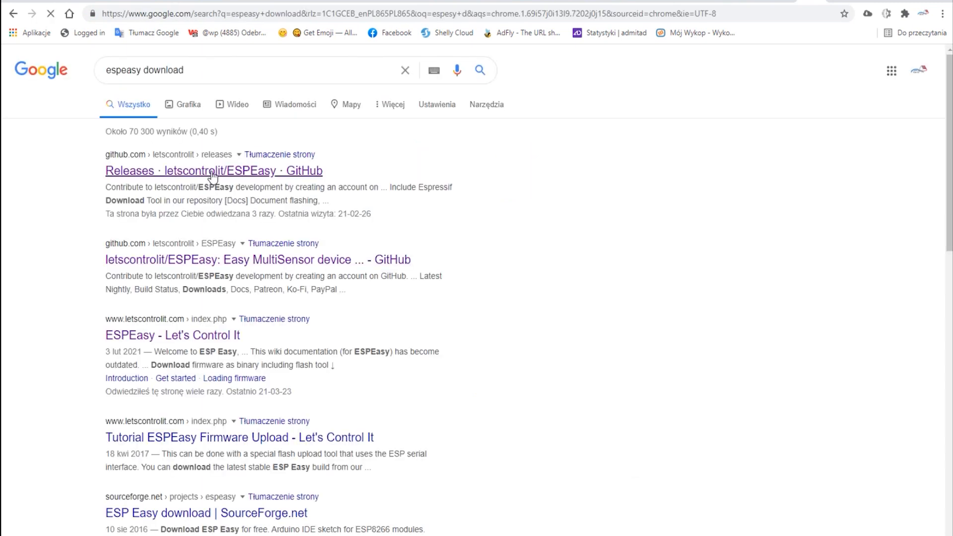
left_click(212, 173)
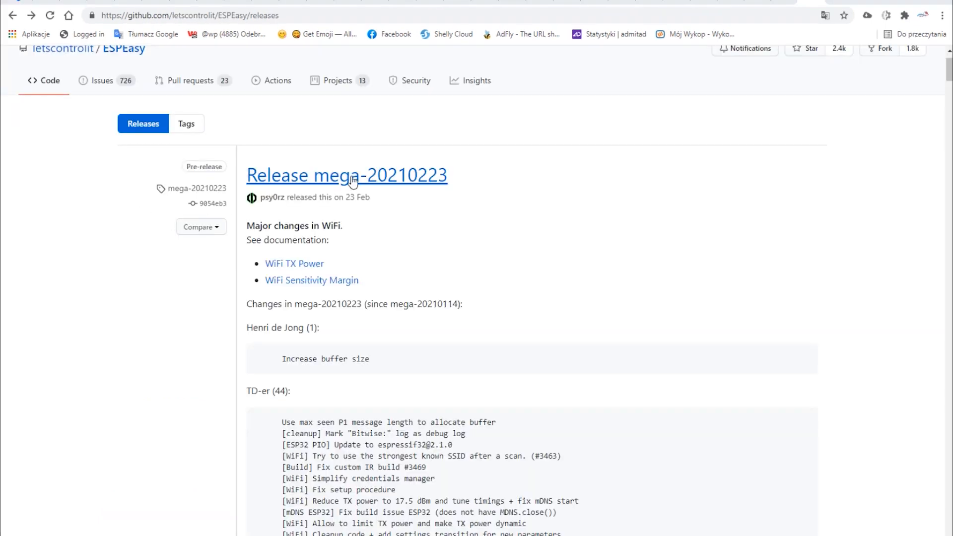
- Open the mega-20210223 release page and go through its release notes towards the end of the page
left_click(353, 182)
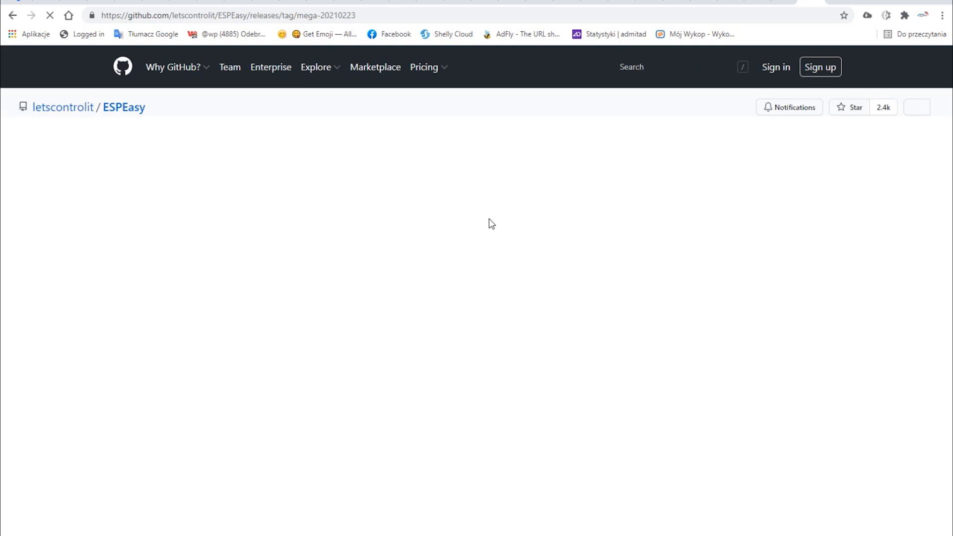
scroll(505, 273, "down", 15)
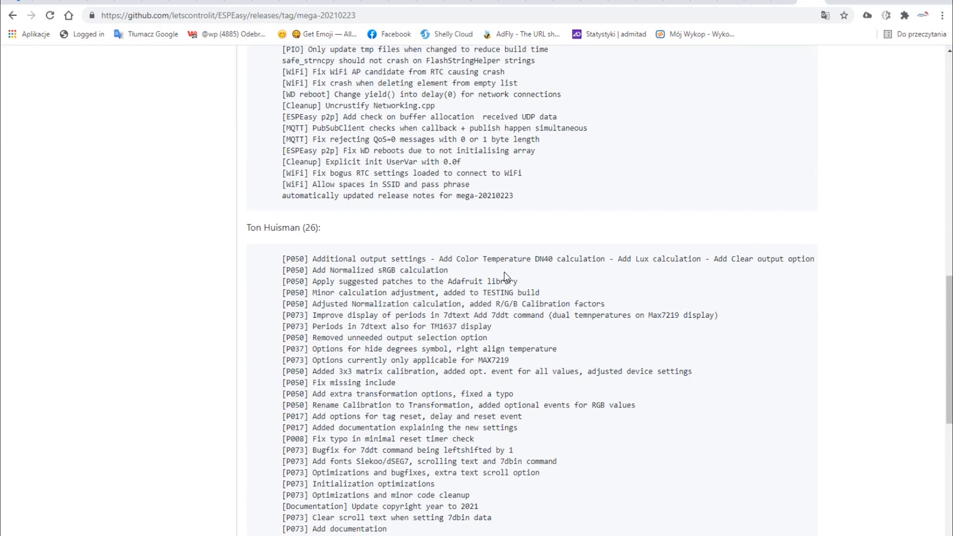
scroll(504, 274, "down", 9)
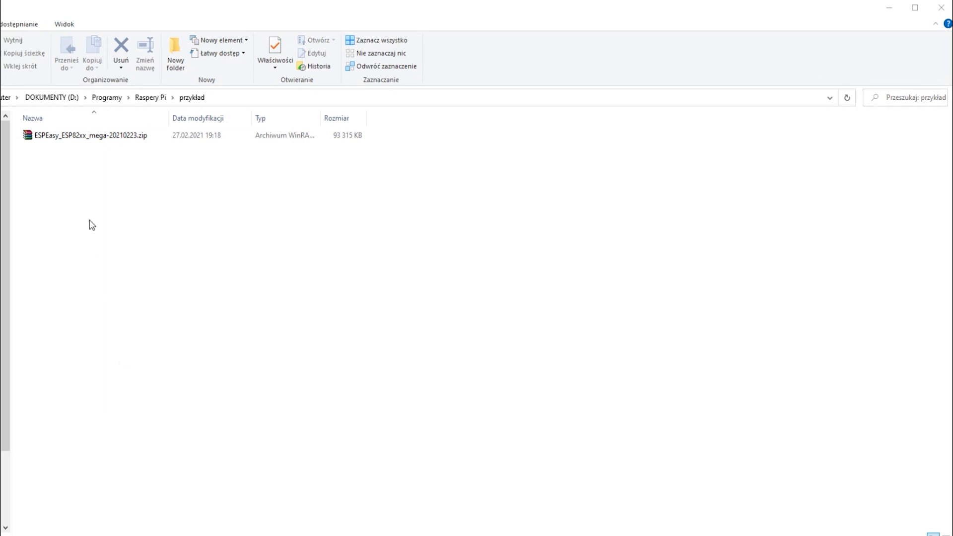
- Extract ESPEasy_ESP82xx_mega-20210223.zip into the current przykład folder and run ESP.Easy.Flasher.exe
left_click(99, 141)
right_click(99, 140)
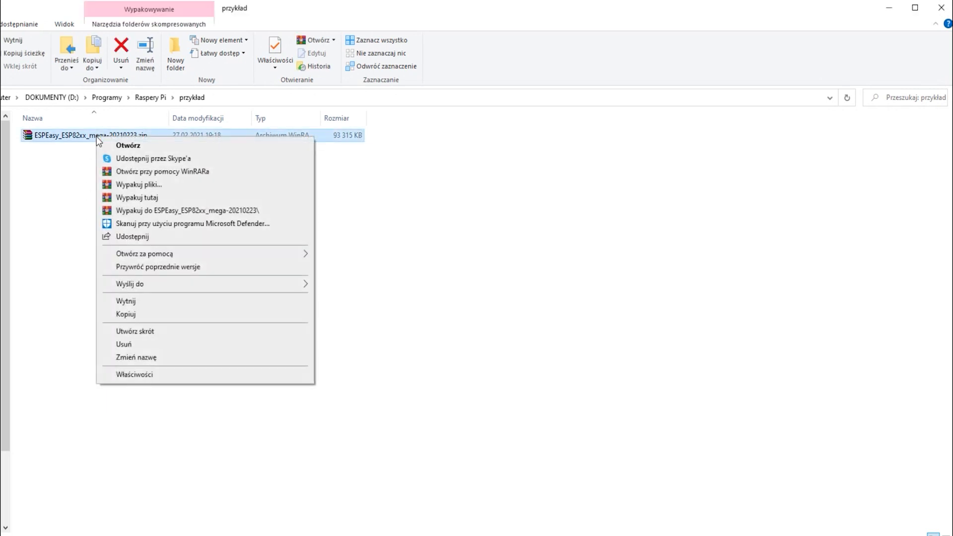
left_click(123, 200)
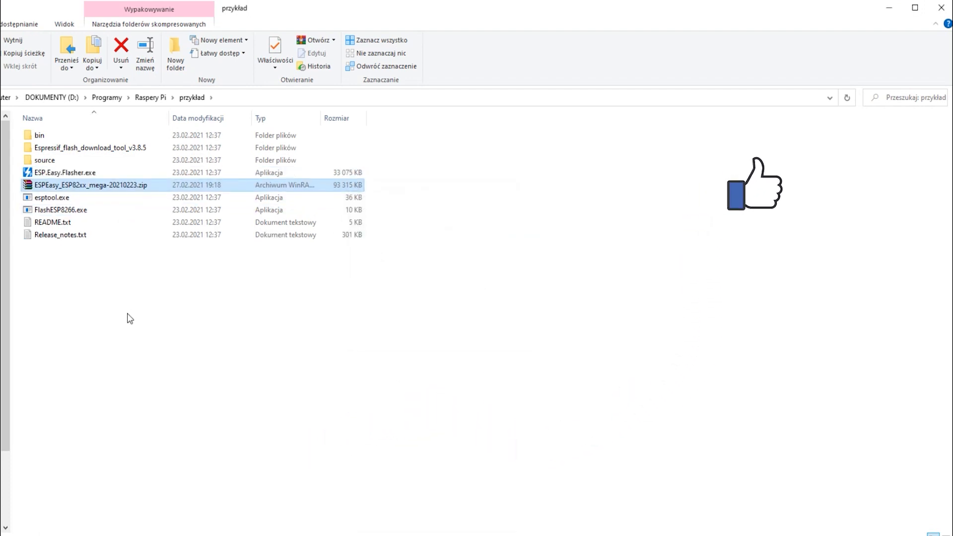
double_click(68, 174)
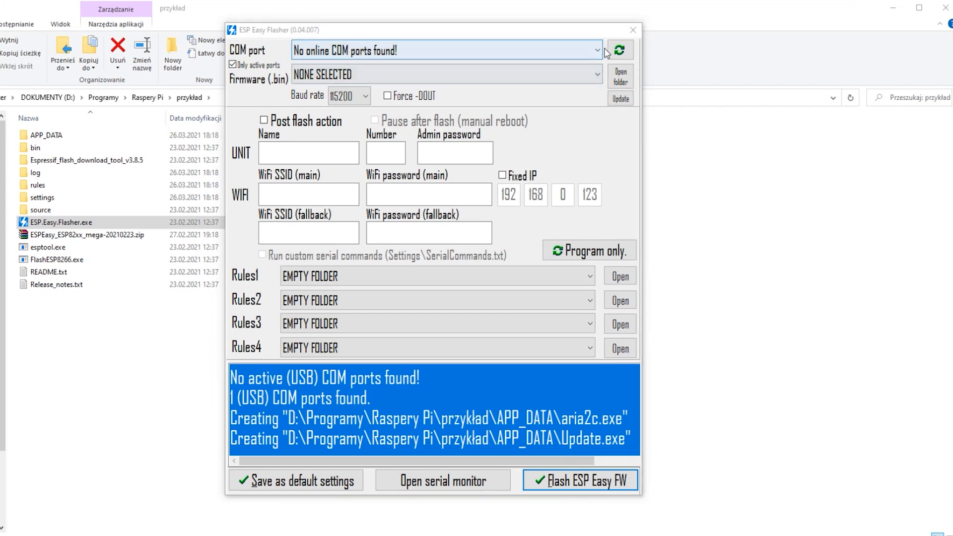
- Refresh the COM port list and flash the blank_4MB.bin firmware to the device on COM4
left_click(620, 51)
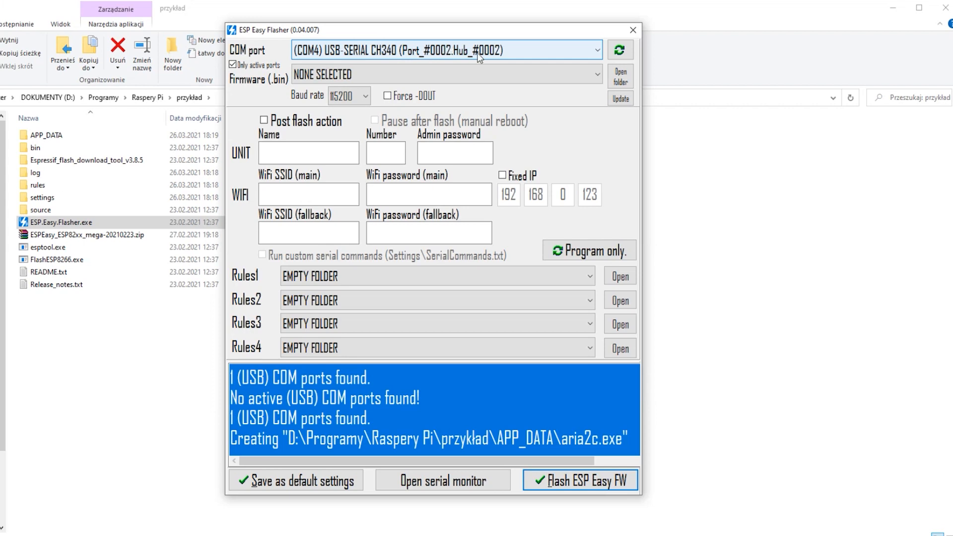
left_click(598, 75)
scroll(546, 149, "down", 3)
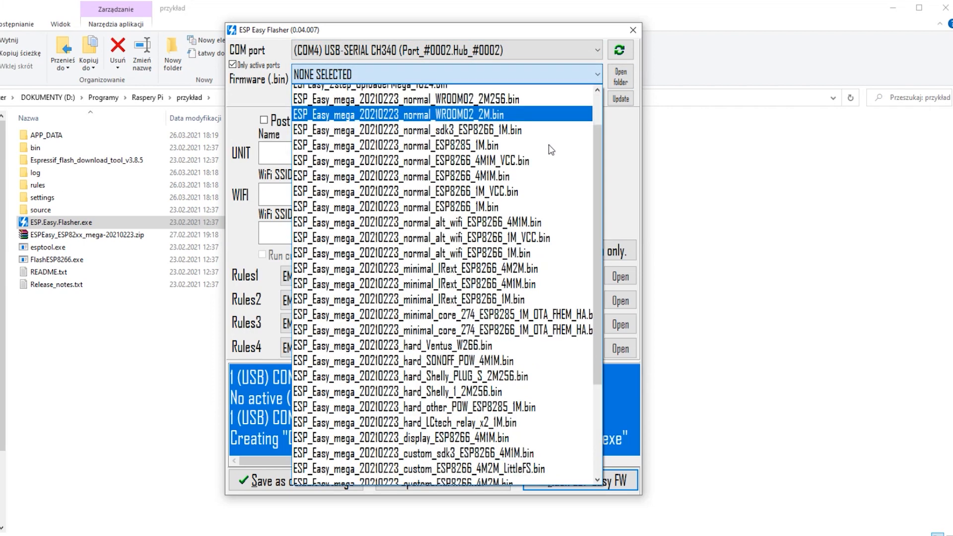
scroll(522, 159, "up", 3)
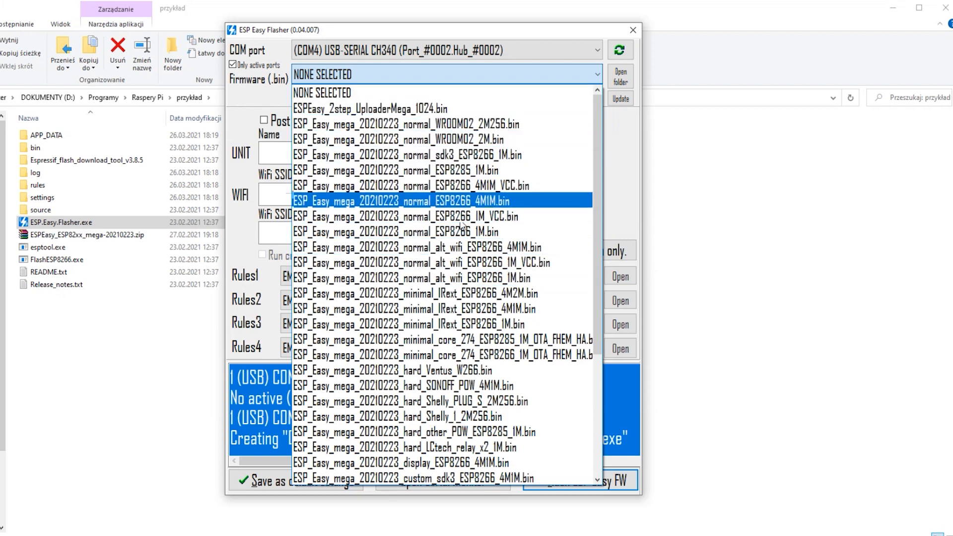
scroll(462, 298, "down", 1)
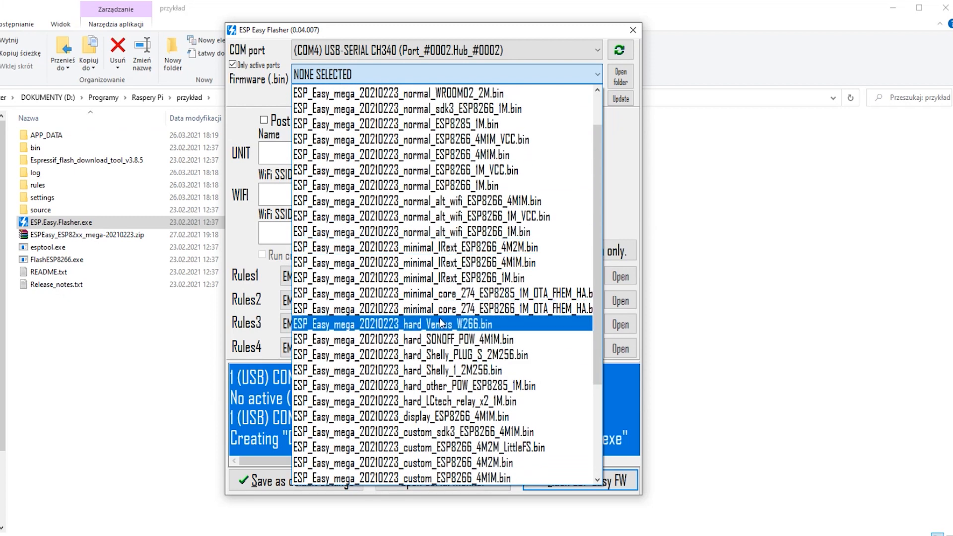
scroll(444, 320, "down", 2)
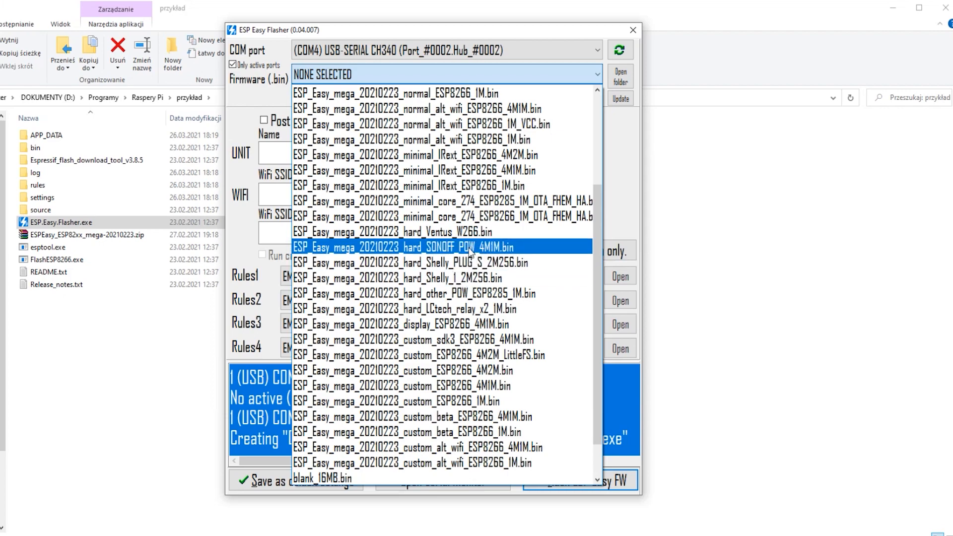
scroll(471, 250, "up", 3)
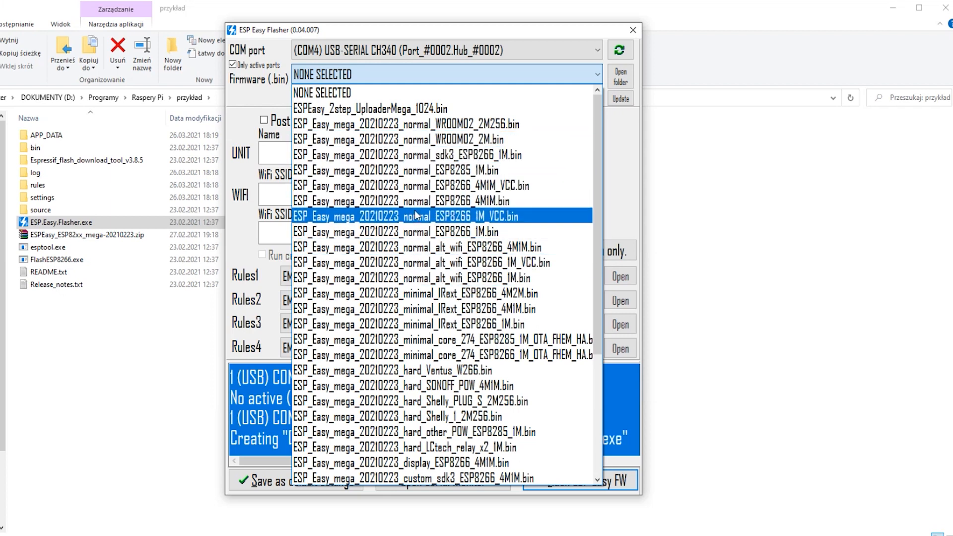
scroll(427, 397, "down", 3)
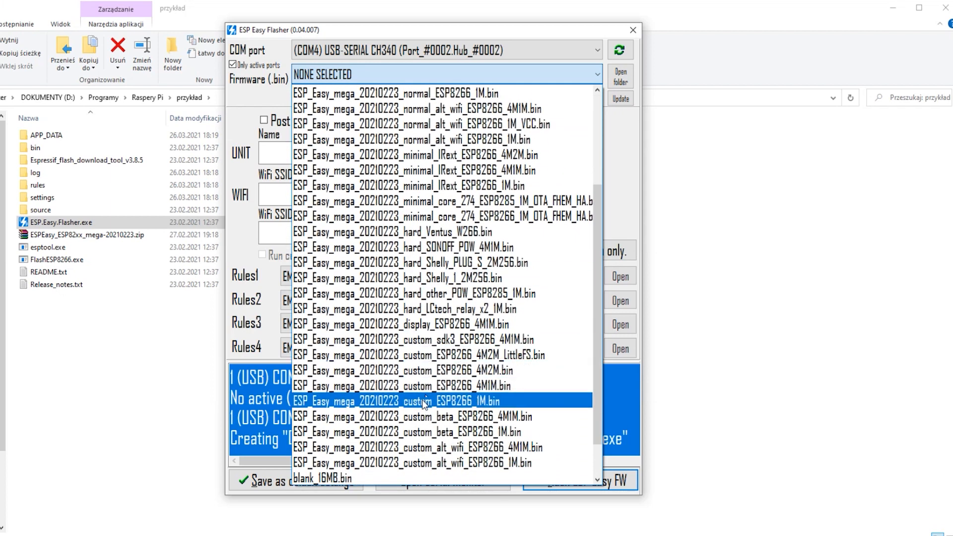
scroll(424, 403, "up", 3)
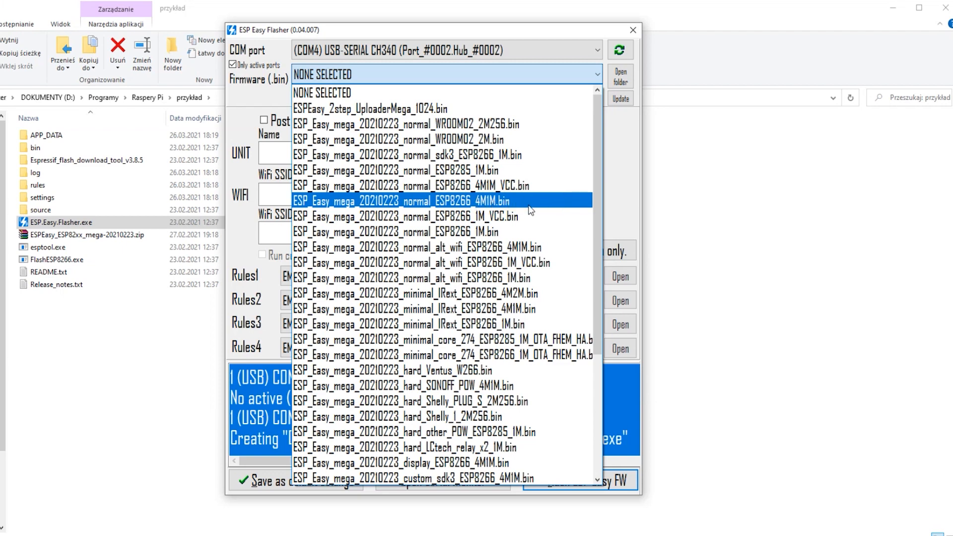
scroll(511, 237, "down", 4)
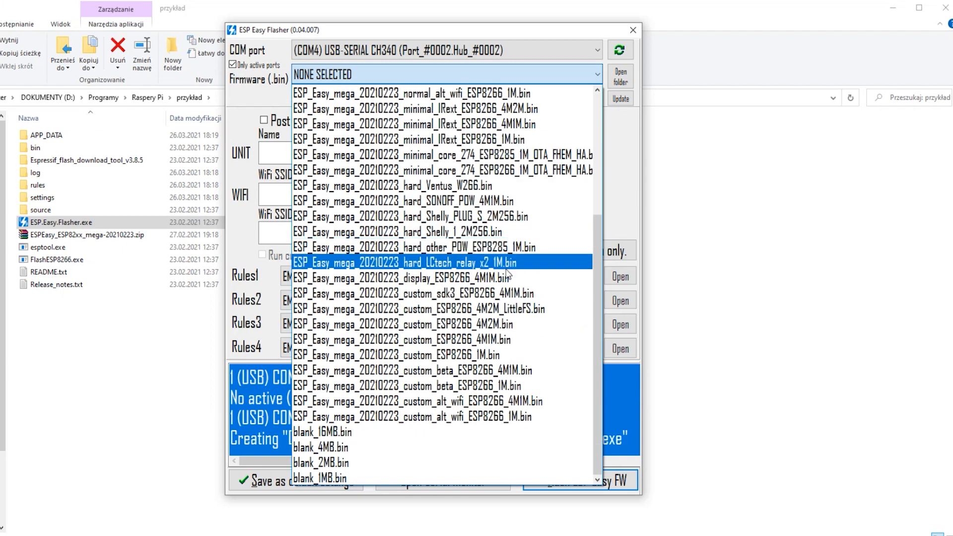
left_click(358, 448)
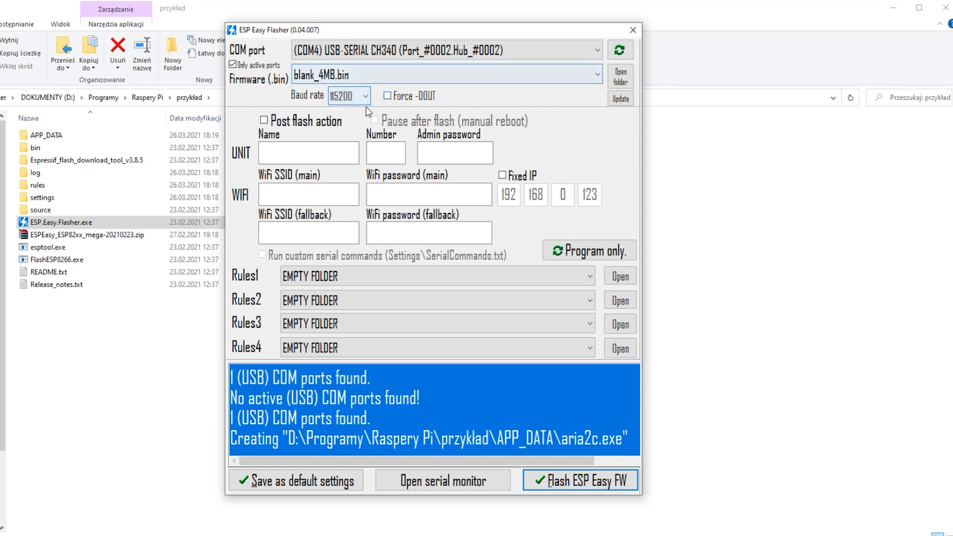
left_click(566, 483)
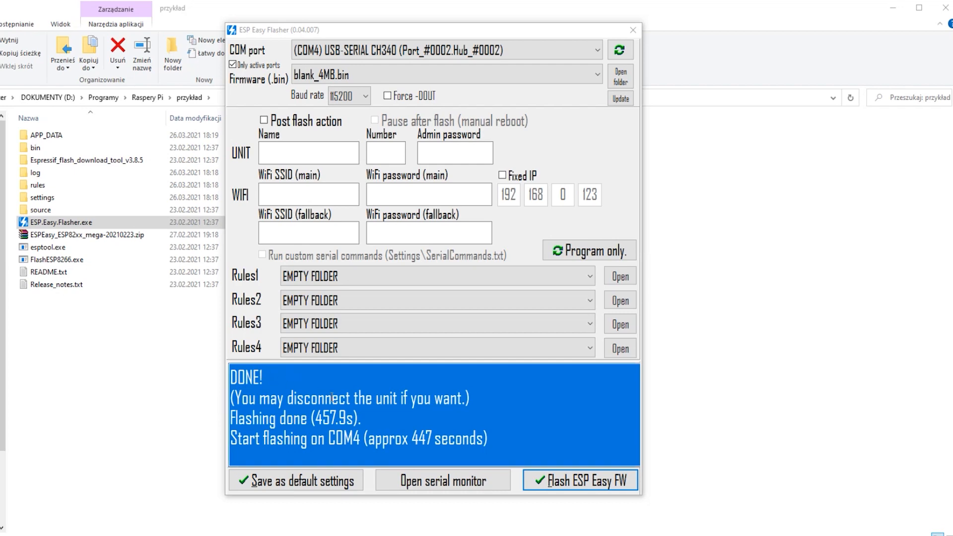
- Flash ESP_Easy_mega_20210223_normal_ESP8266_4M1M.bin to the device on COM4, and close the flasher
left_click(598, 75)
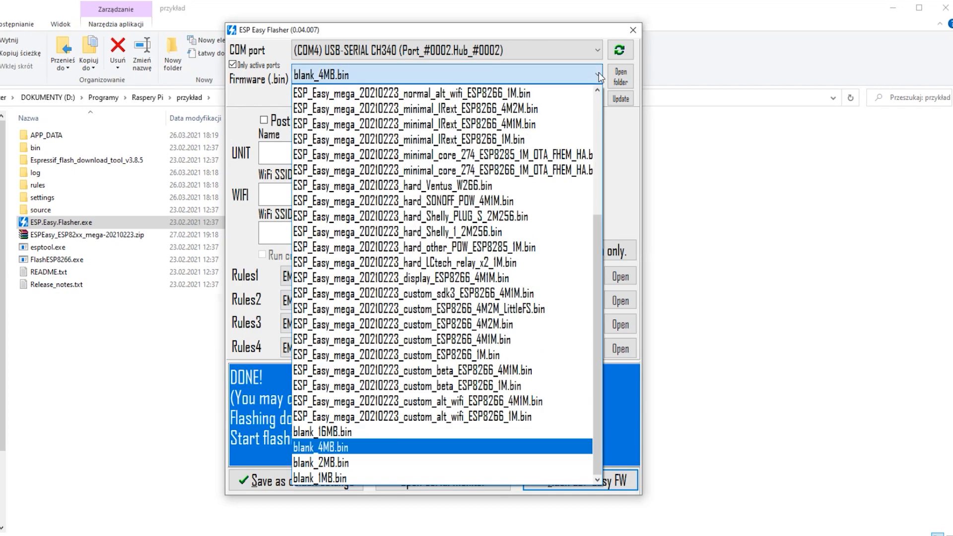
scroll(487, 184, "up", 3)
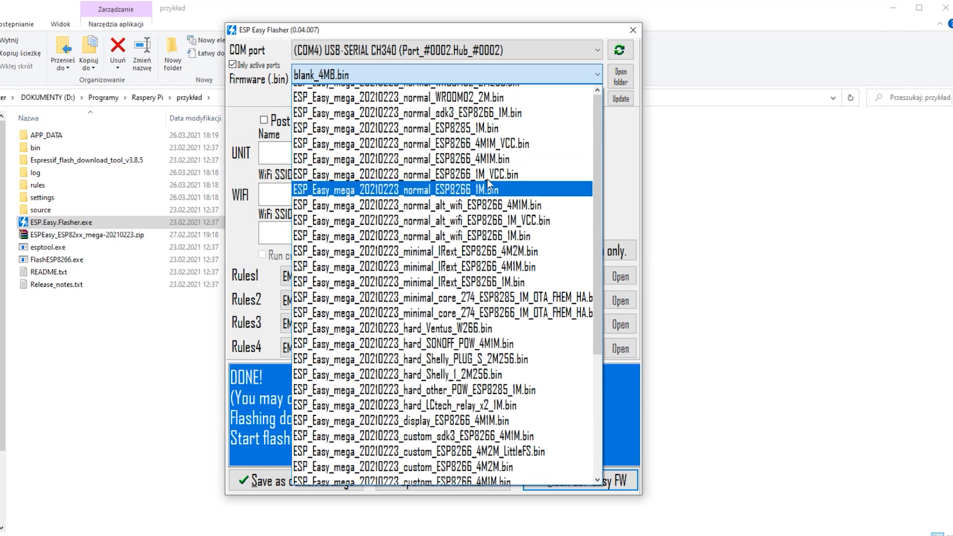
scroll(488, 180, "up", 1)
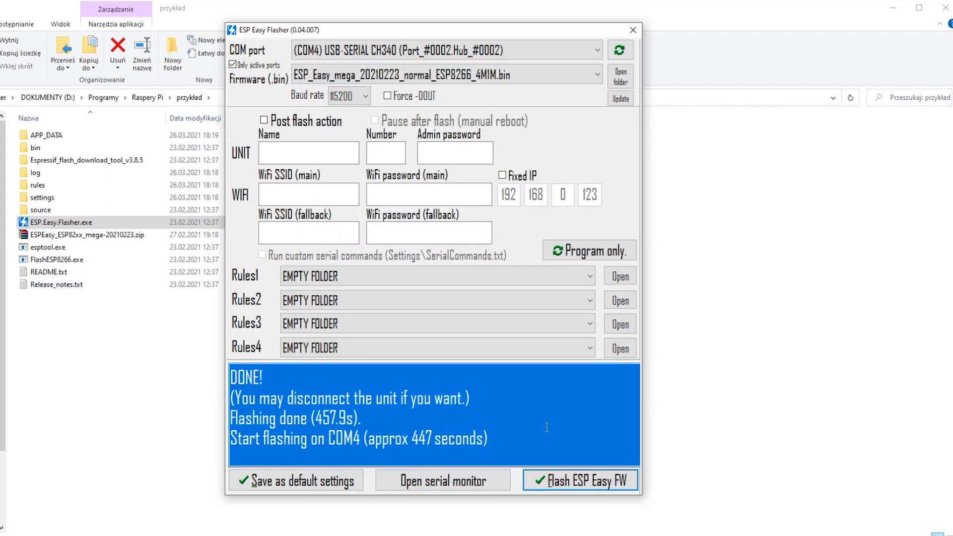
left_click(579, 482)
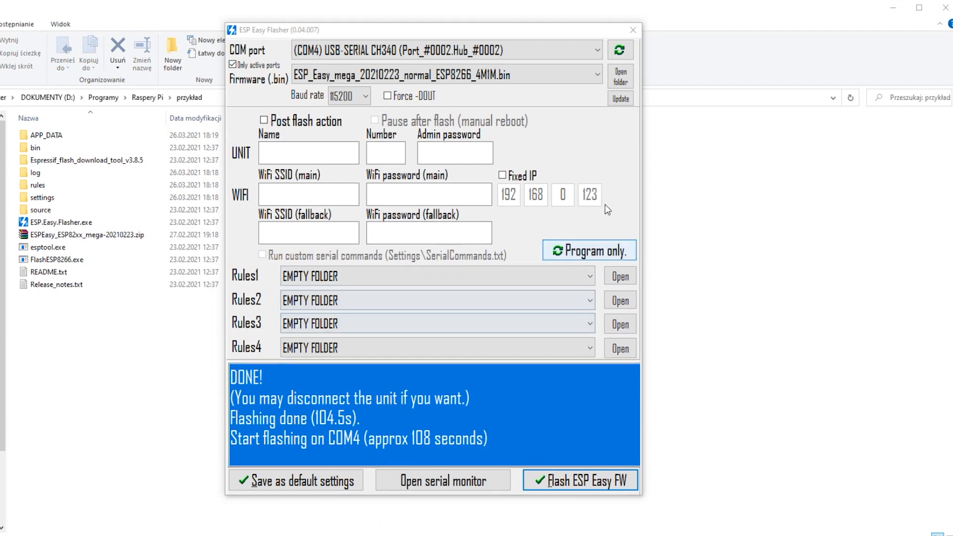
left_click(633, 30)
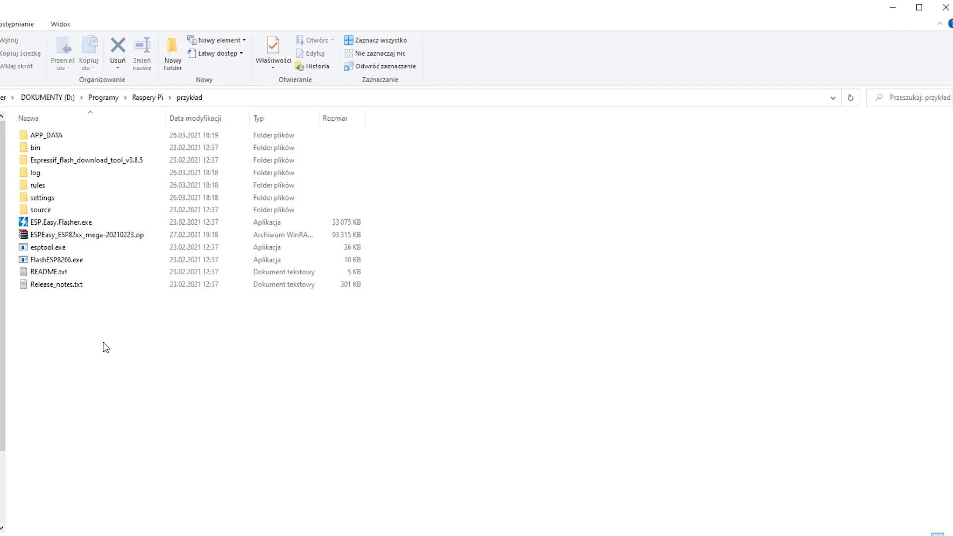
- Run FlashESP8266.exe, check its COM-port and firmware choices, and move its window clear of the file list
double_click(78, 265)
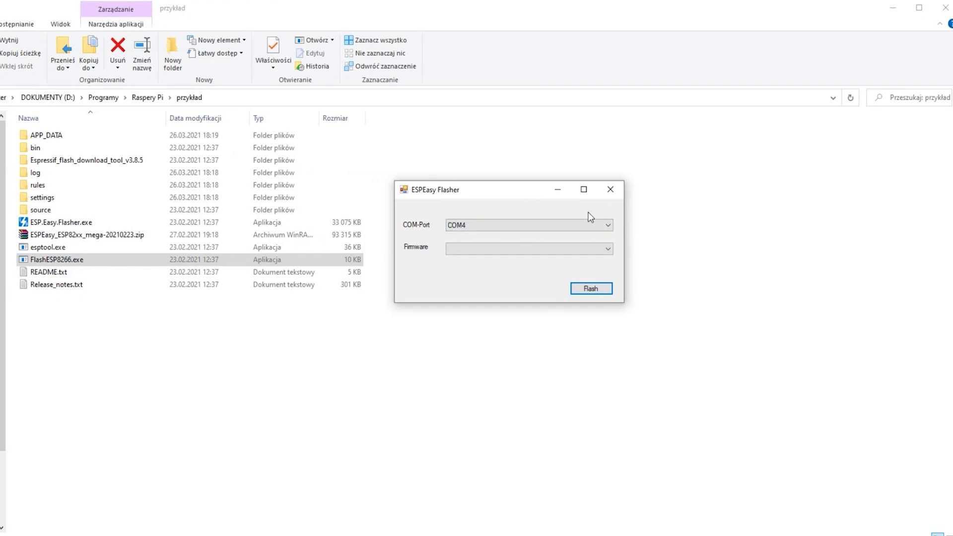
left_click(585, 227)
left_click(586, 224)
left_click(568, 252)
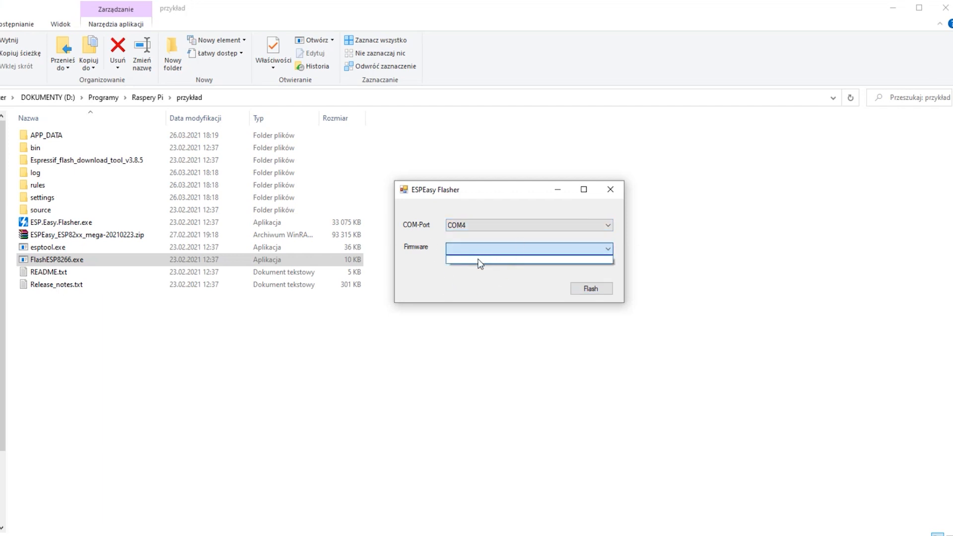
left_click(484, 281)
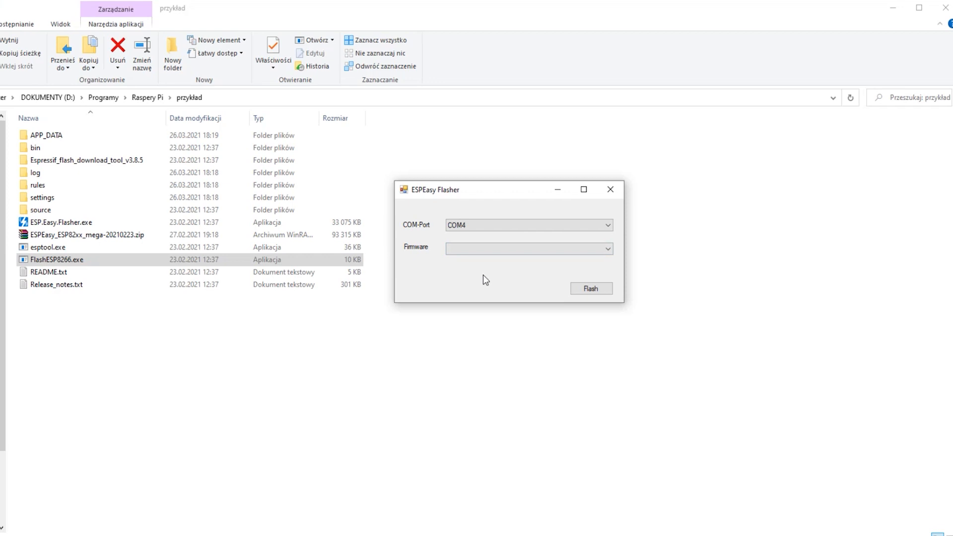
left_click_drag(489, 194, 535, 175)
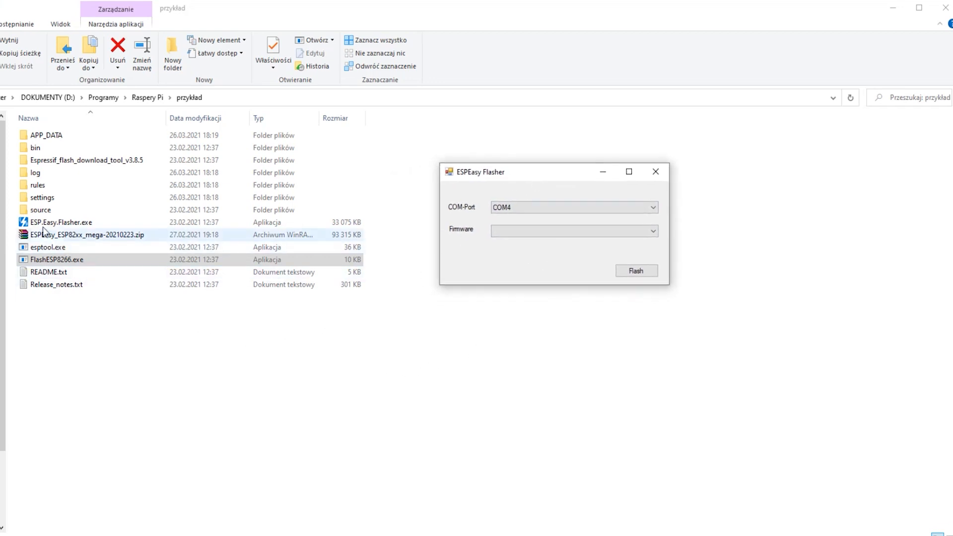
- Open the bin folder, look through the firmware files, and copy ESP_Easy_mega_20210223_normal_ESP8266_4M1M.bin
double_click(48, 149)
scroll(82, 256, "down", 1)
scroll(82, 257, "up", 1)
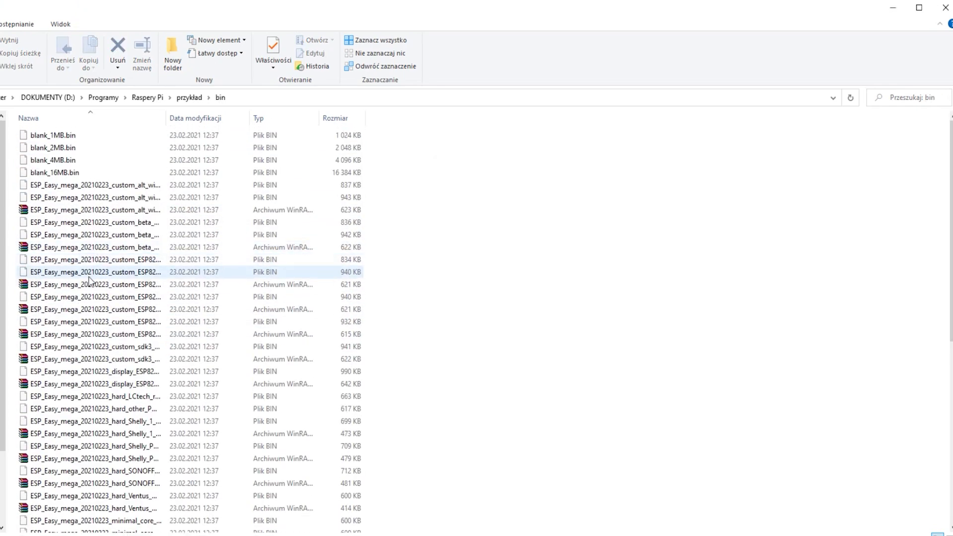
scroll(87, 327, "down", 1)
key("ctrl+KP_Add")
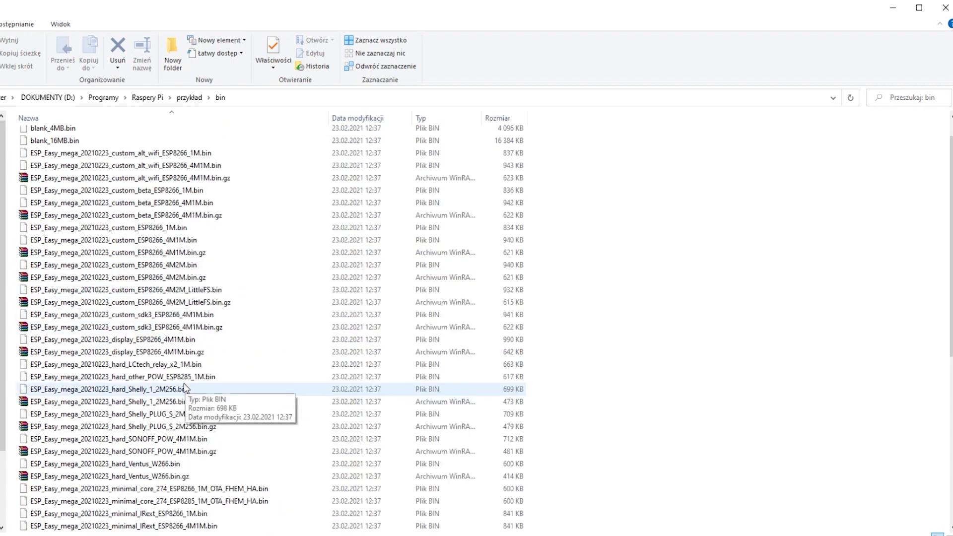
scroll(110, 432, "down", 1)
scroll(110, 438, "down", 7)
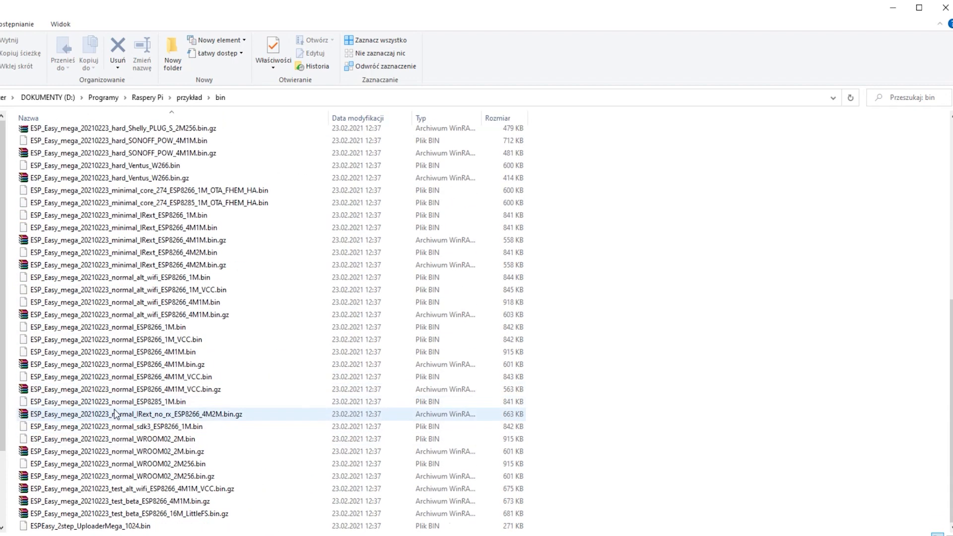
scroll(137, 464, "up", 5)
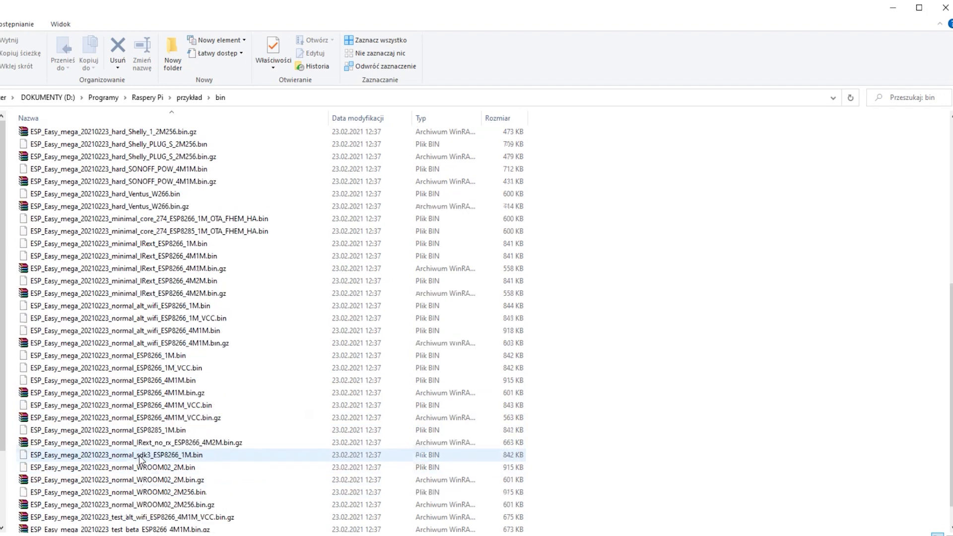
scroll(142, 461, "up", 3)
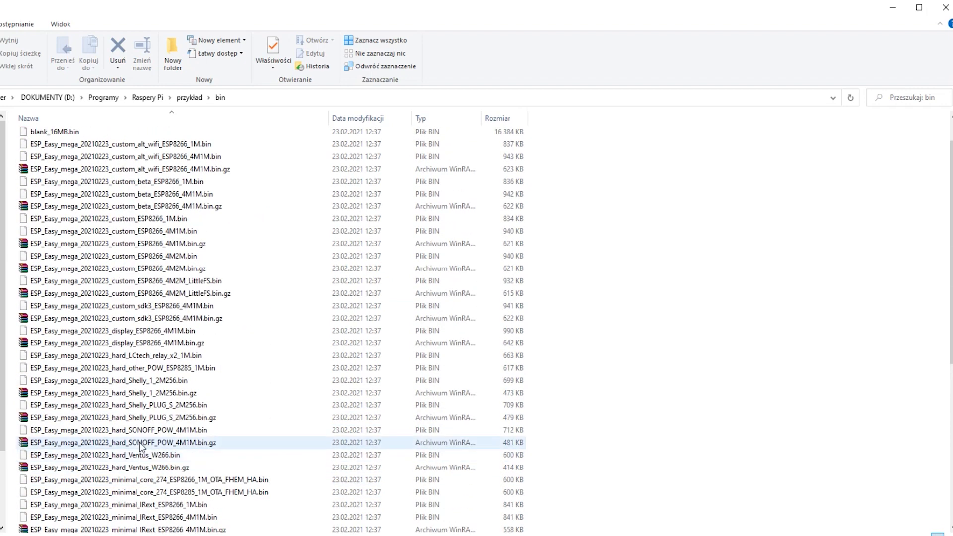
scroll(139, 444, "down", 1)
scroll(143, 437, "down", 5)
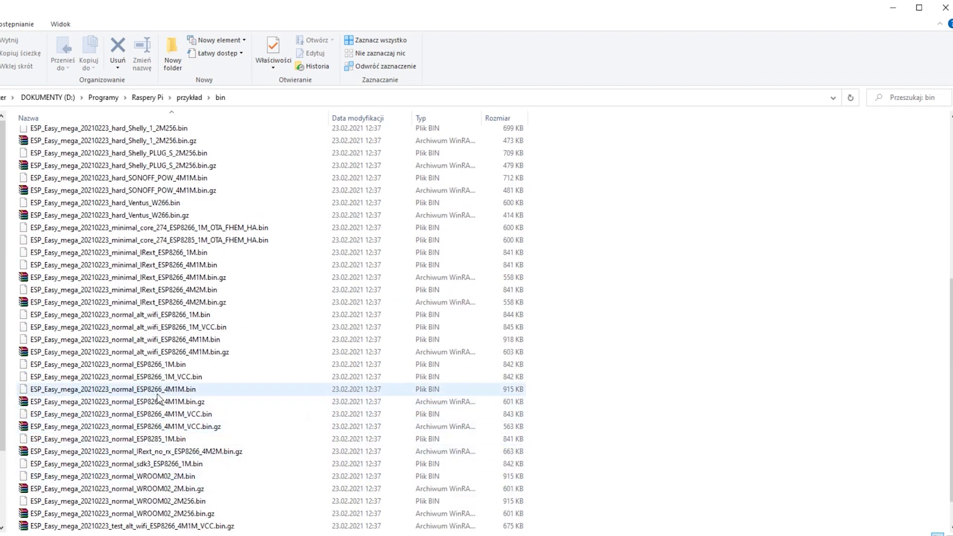
left_click(109, 392)
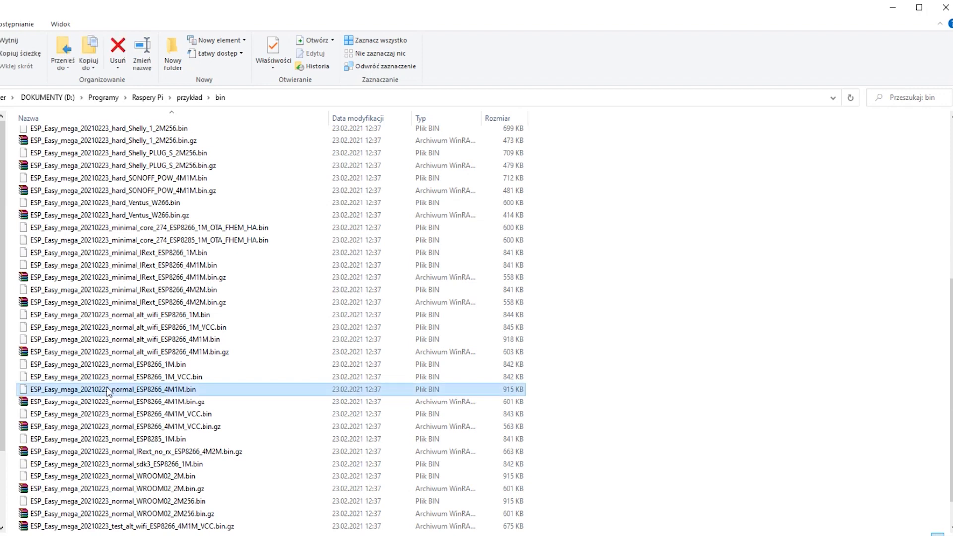
right_click(111, 394)
left_click(140, 319)
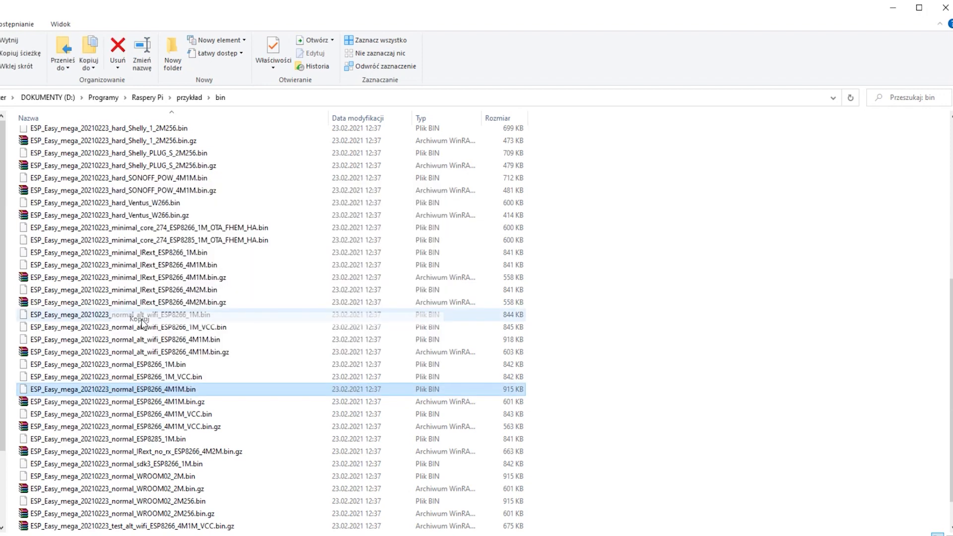
- Return to the przykład folder and paste the copied firmware file there
scroll(130, 273, "up", 5)
scroll(130, 273, "up", 2)
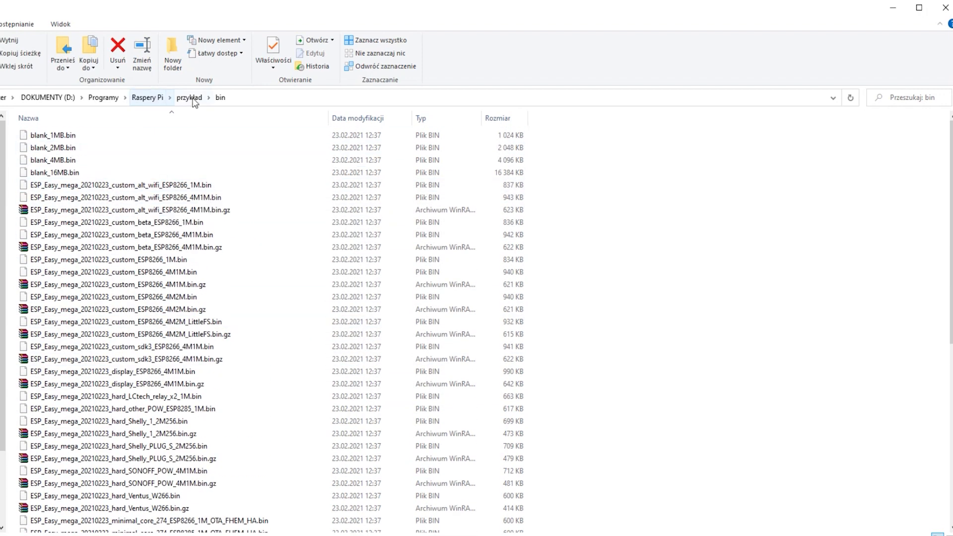
left_click(191, 98)
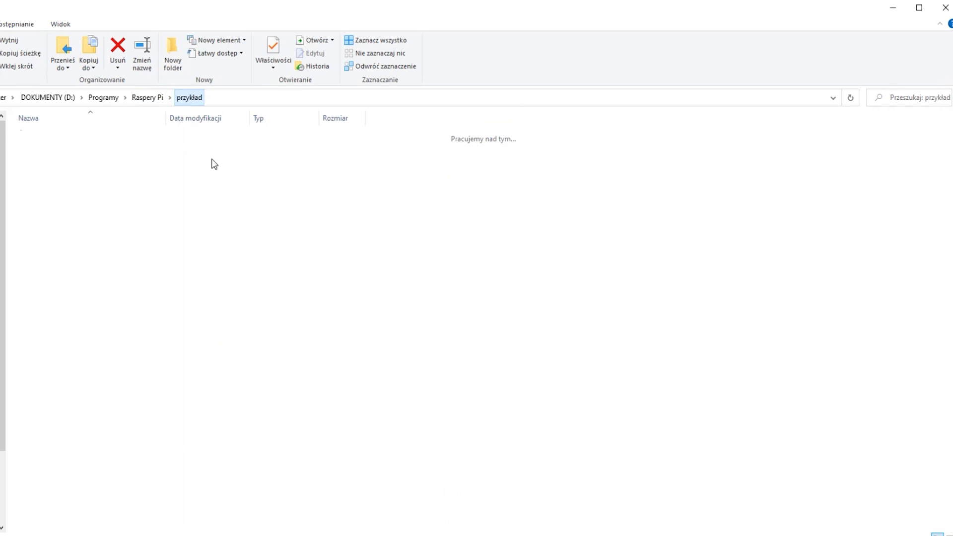
right_click(103, 357)
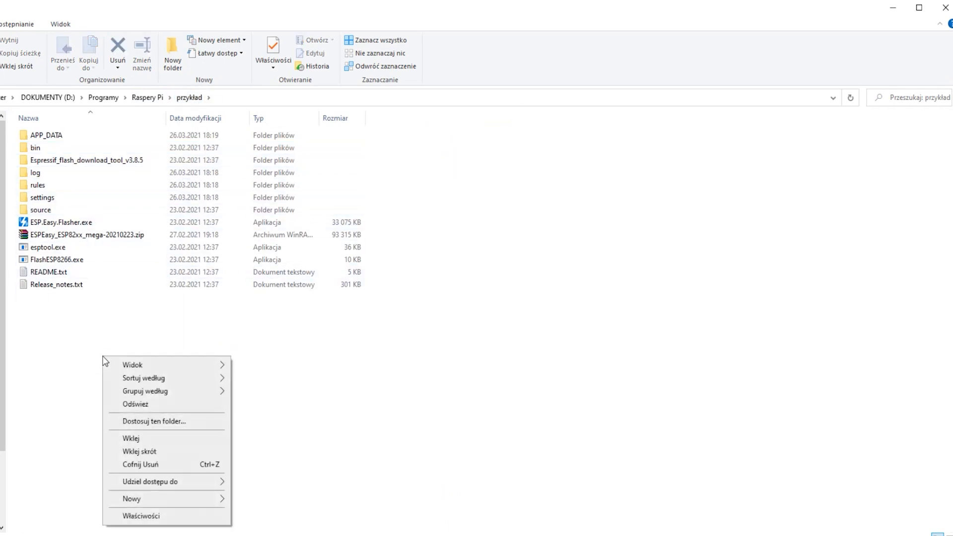
left_click(146, 440)
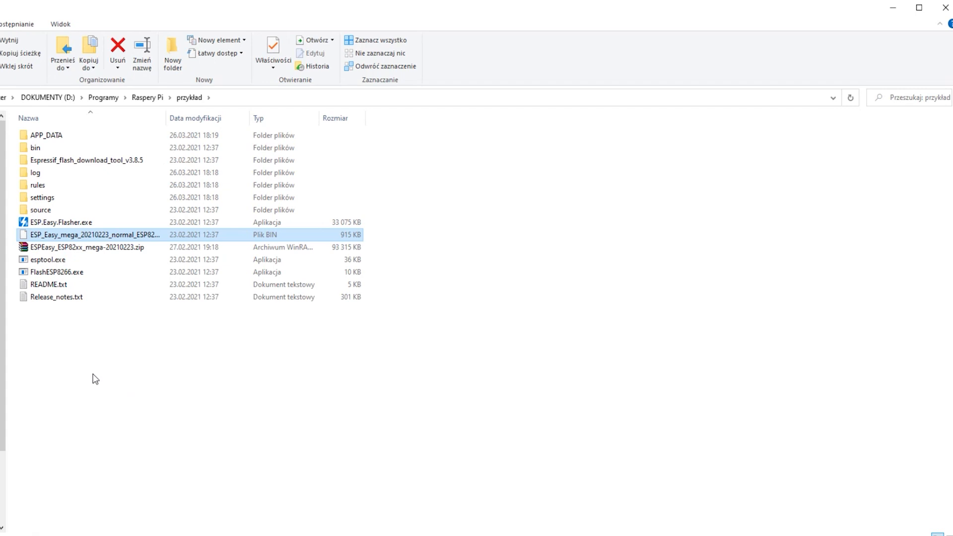
- Run FlashESP8266.exe and select ESP_Easy_mega_20210223_normal_ESP8266_4M1M.bin as the firmware
double_click(68, 273)
left_click(556, 188)
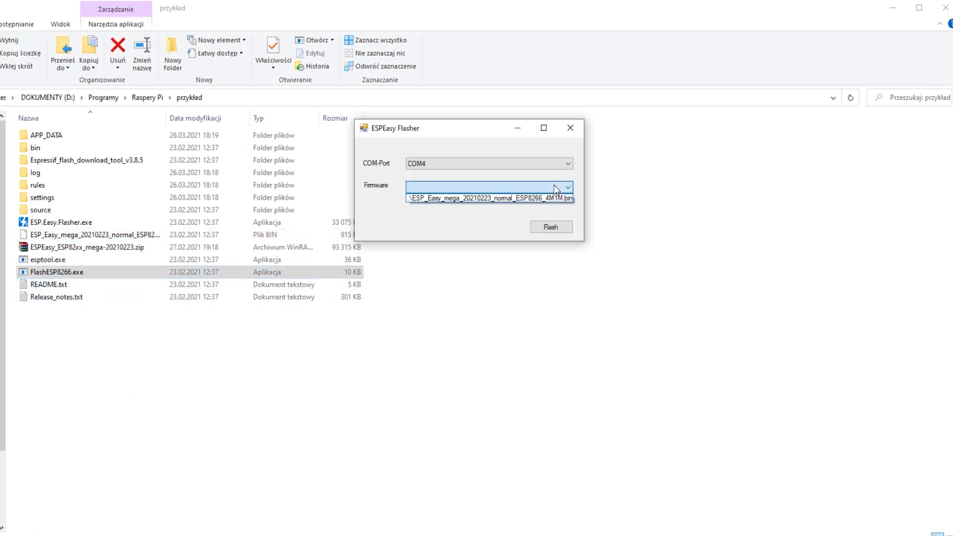
left_click(567, 192)
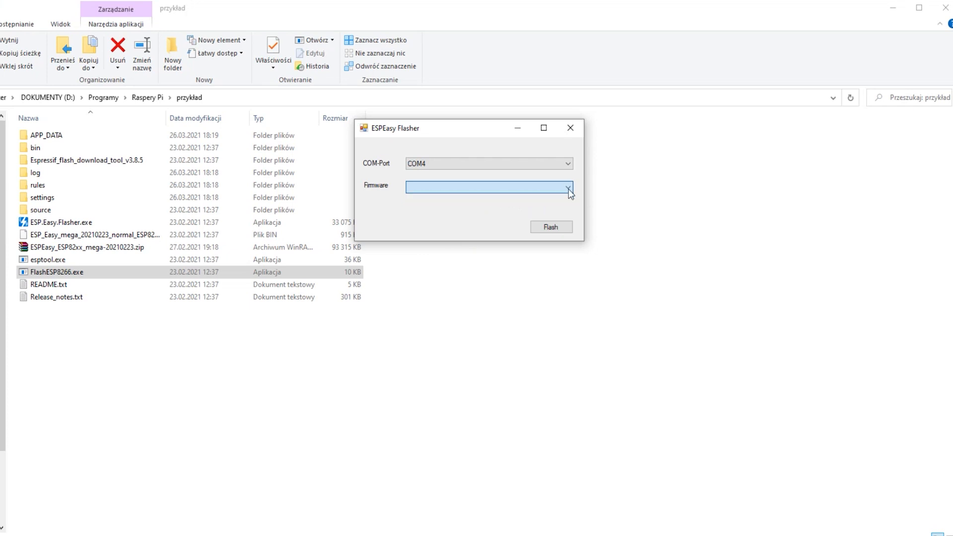
left_click(535, 188)
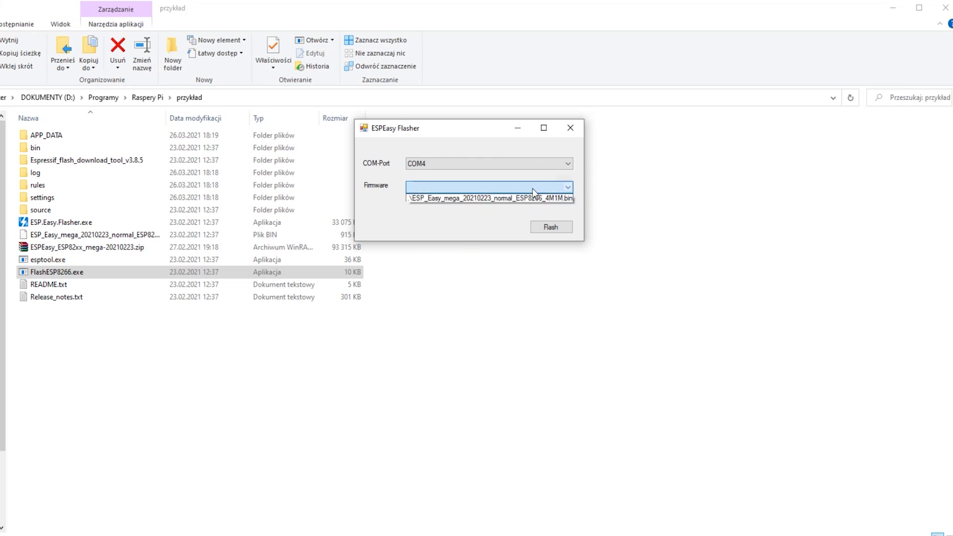
left_click(425, 199)
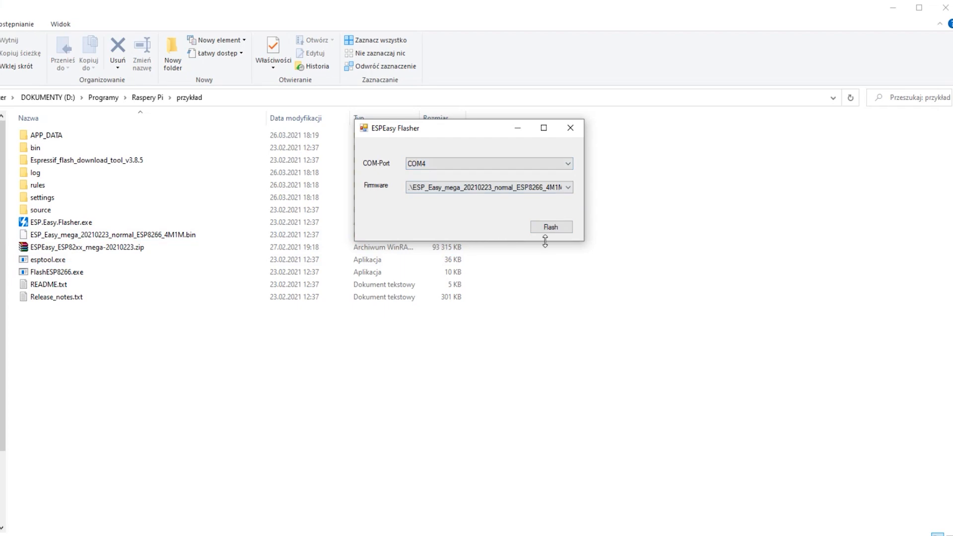
- Flash the selected firmware to the device on COM4 and dismiss the completion message
left_click(557, 232)
left_click_drag(283, 9, 404, 40)
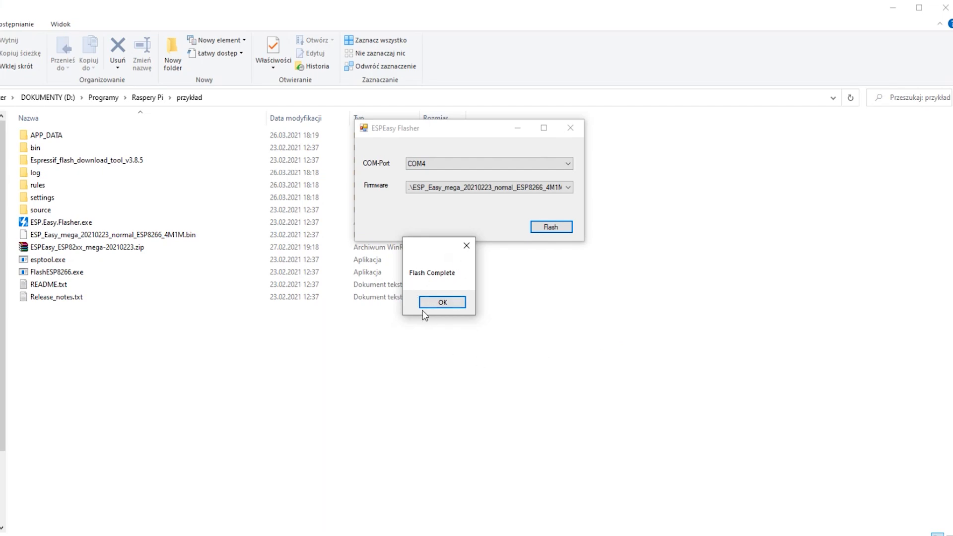
left_click(442, 303)
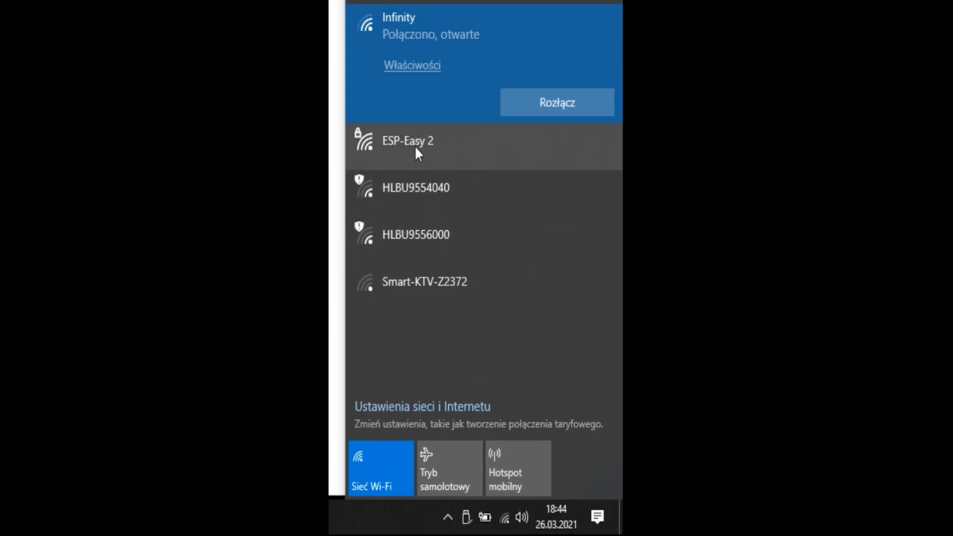
- Connect the computer to the ESP-Easy 2 Wi-Fi network without enabling automatic connection
left_click(430, 145)
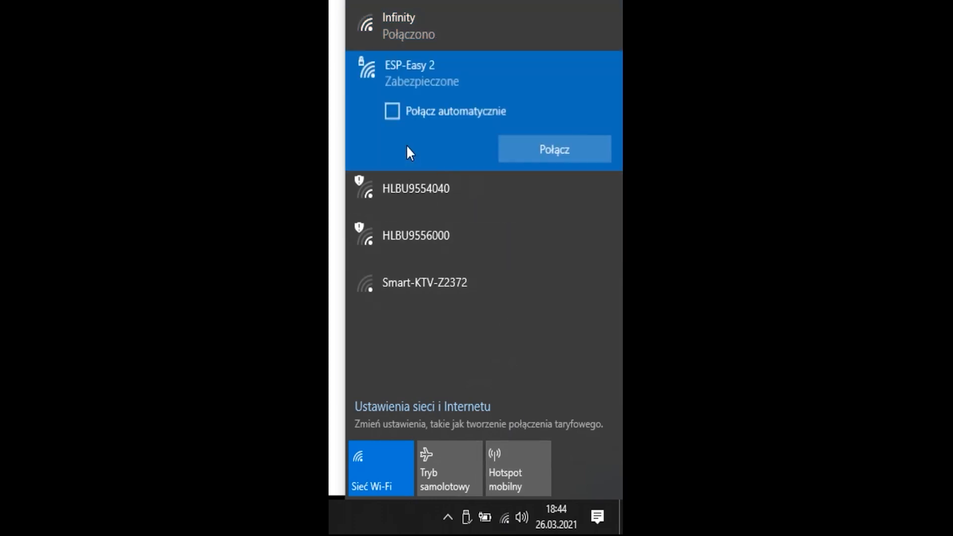
left_click(547, 149)
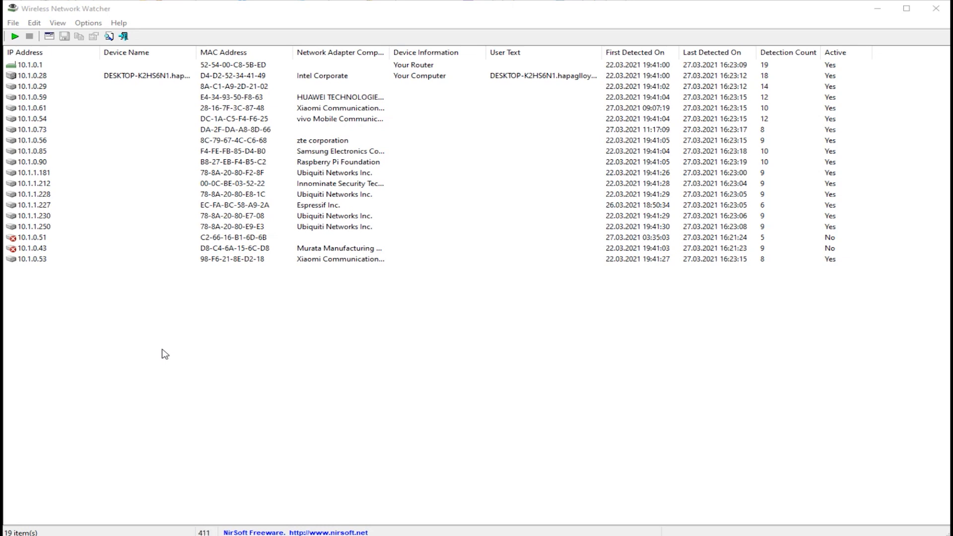
- Scan the network with Wireless Network Watcher, and open the ESP Easy page at 10.1.1.227 in the browser, dismissing the translation offer
left_click(15, 37)
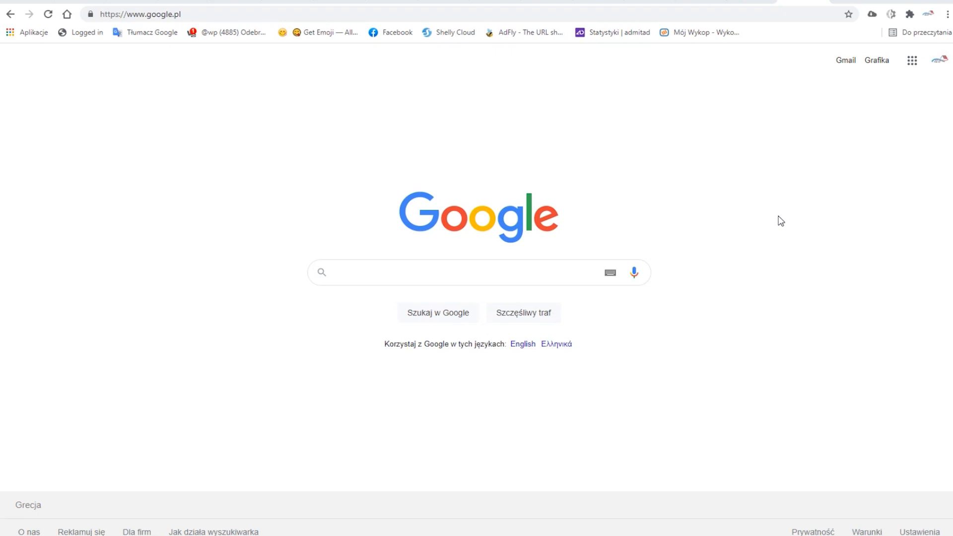
left_click(124, 15)
type("10.1.1.227")
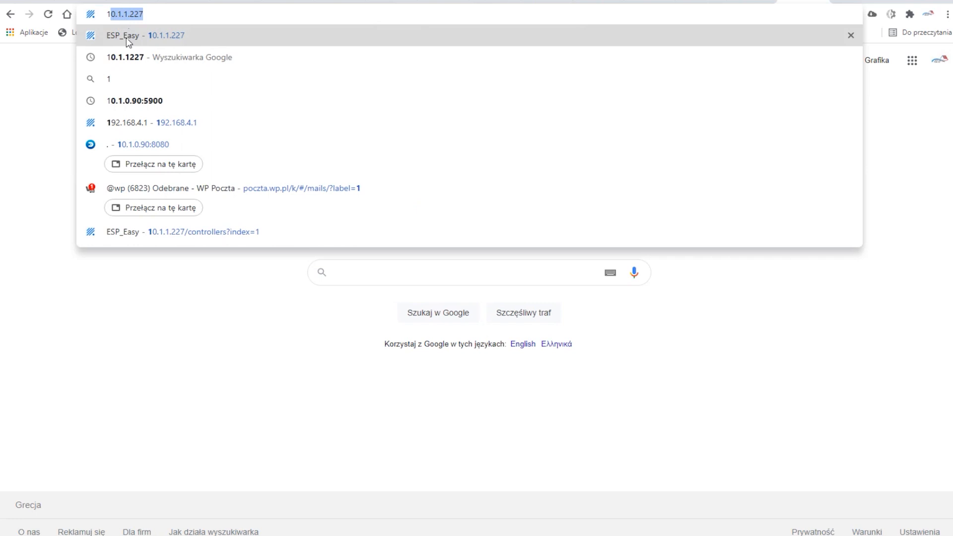
left_click(164, 45)
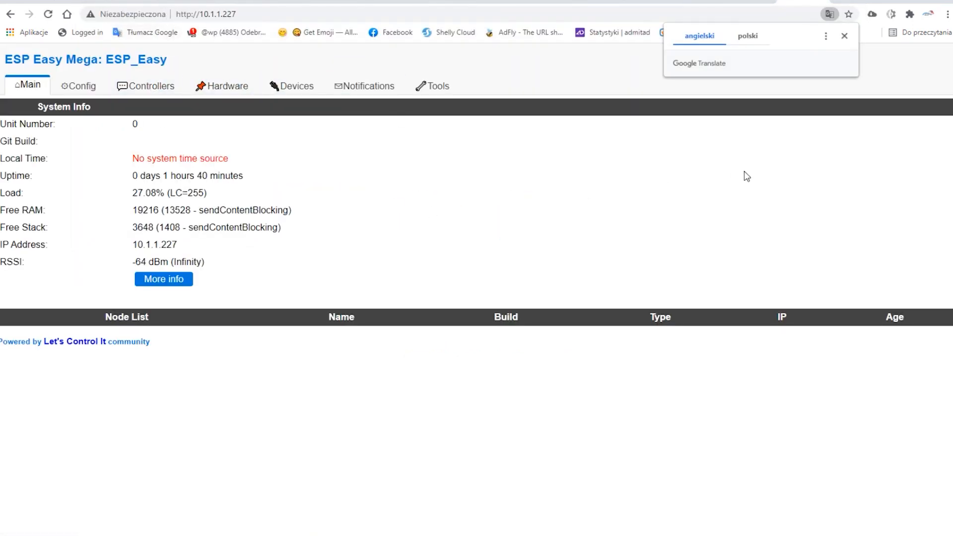
left_click(844, 36)
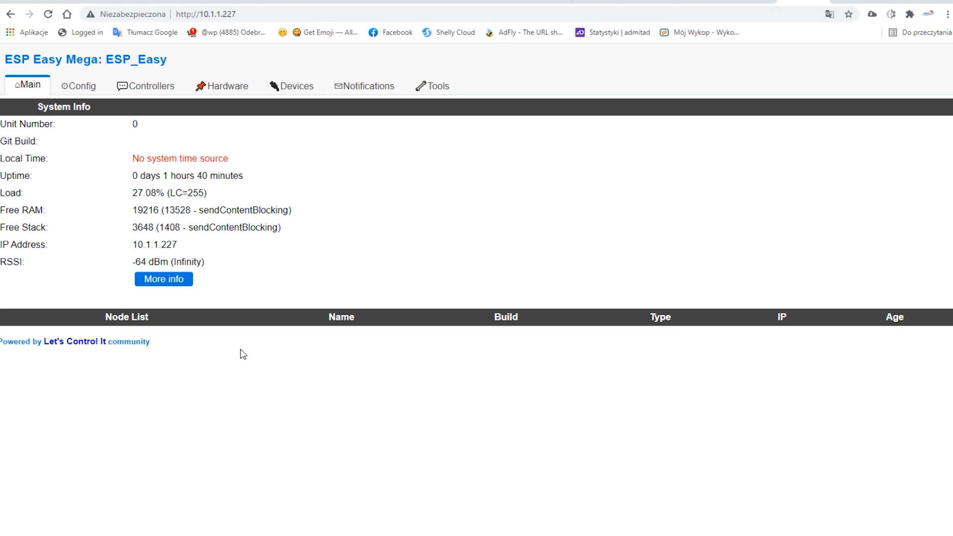
- Edit the first controller, keeping the Domoticz HTTP protocol and Use IP address, submit its settings and return to the controller list
left_click(151, 92)
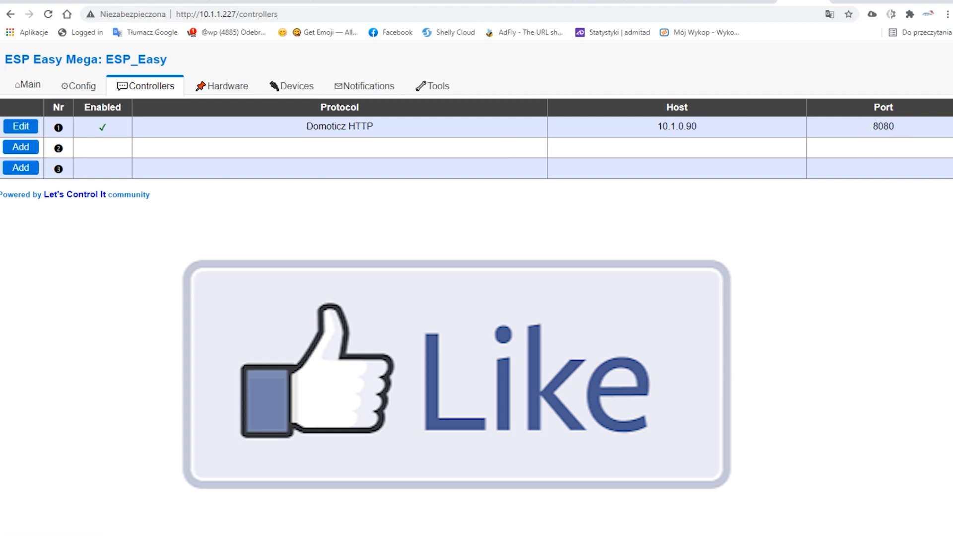
left_click(25, 128)
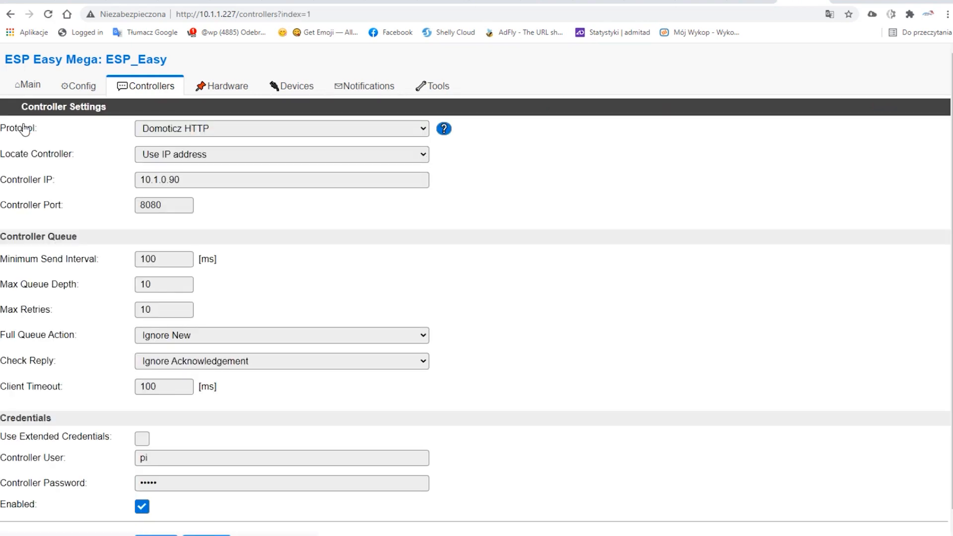
left_click(284, 130)
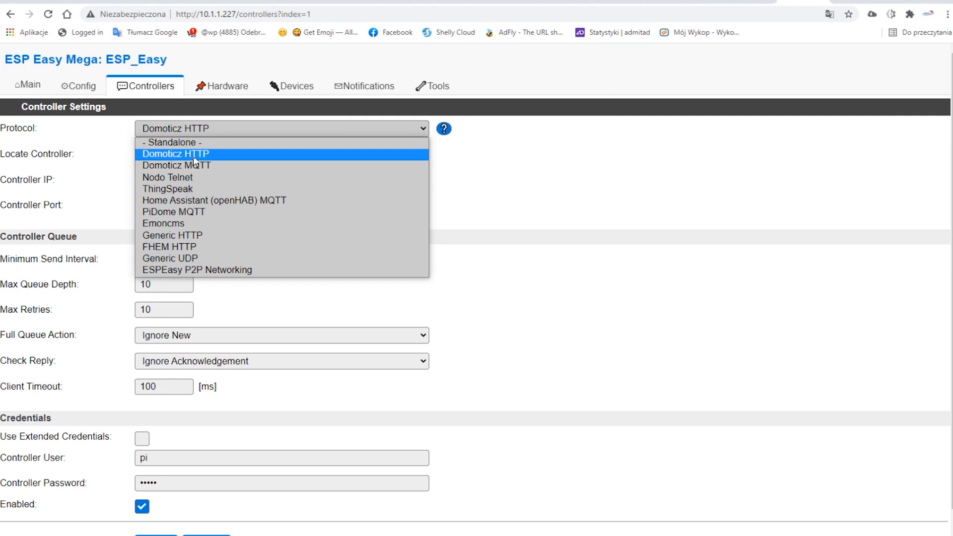
left_click(206, 158)
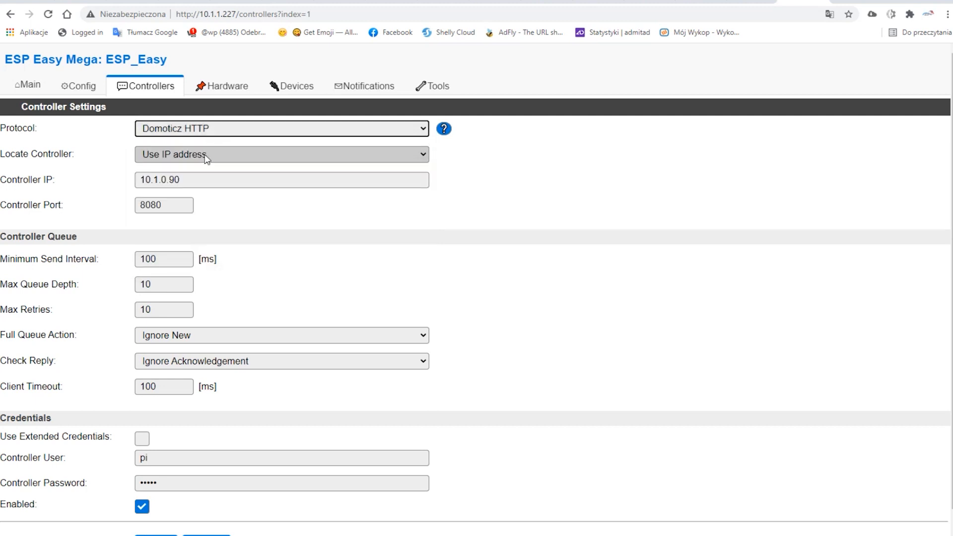
left_click(244, 158)
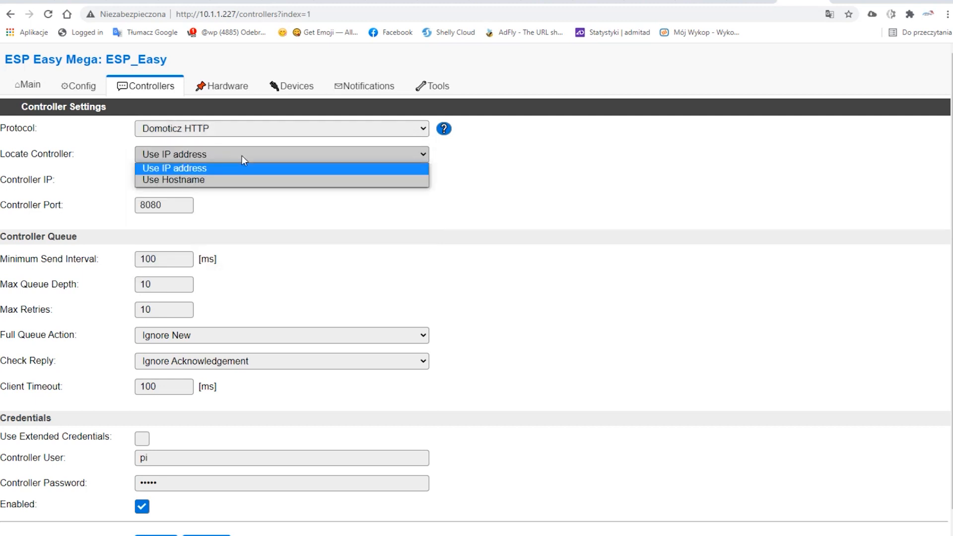
left_click(242, 156)
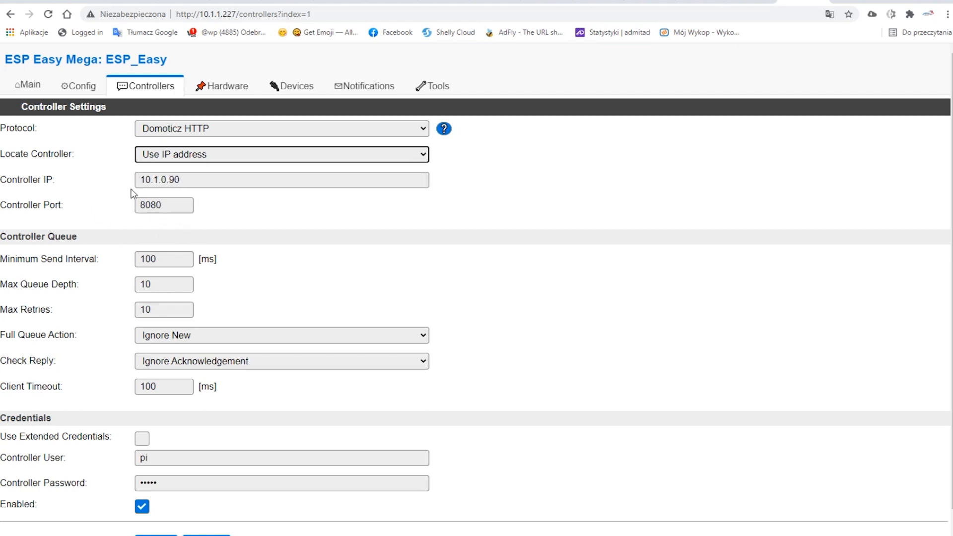
scroll(208, 244, "down", 1)
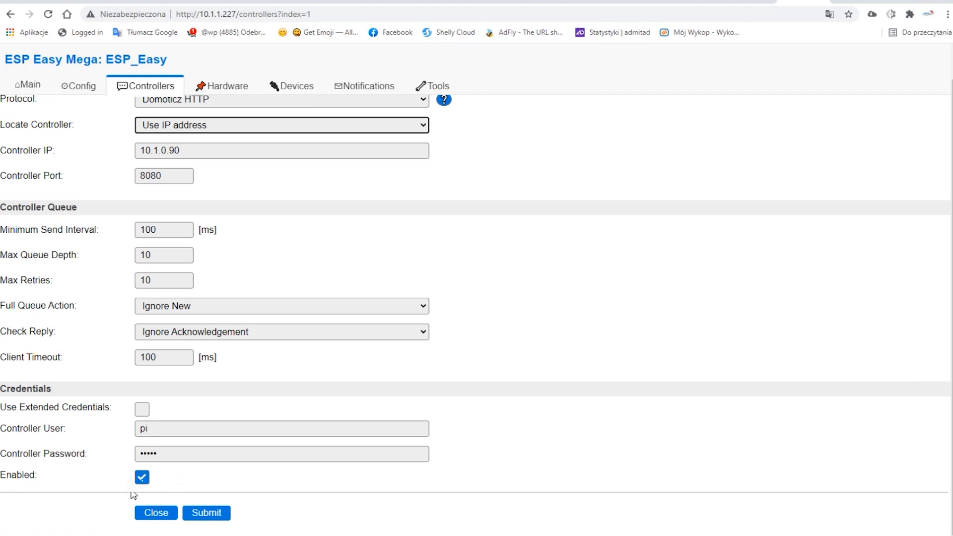
left_click(210, 519)
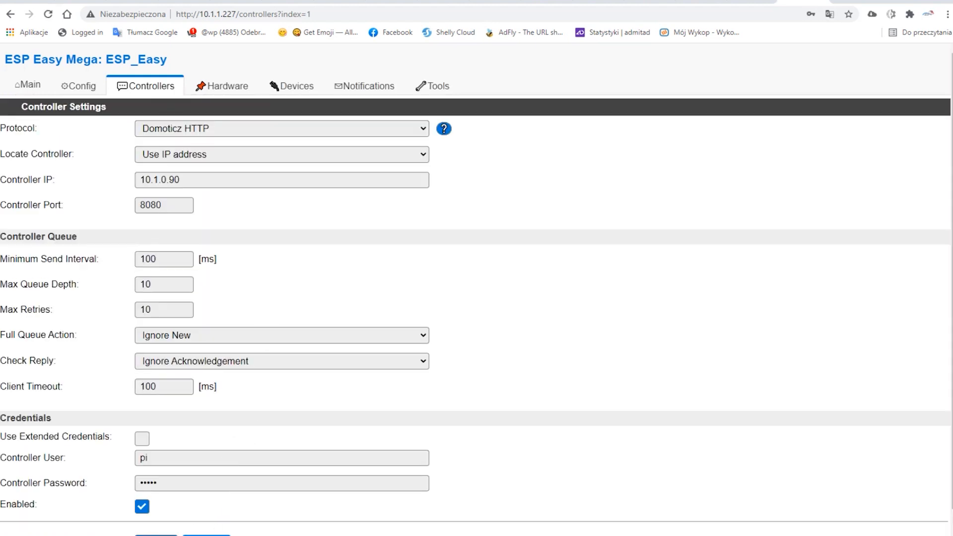
left_click(156, 535)
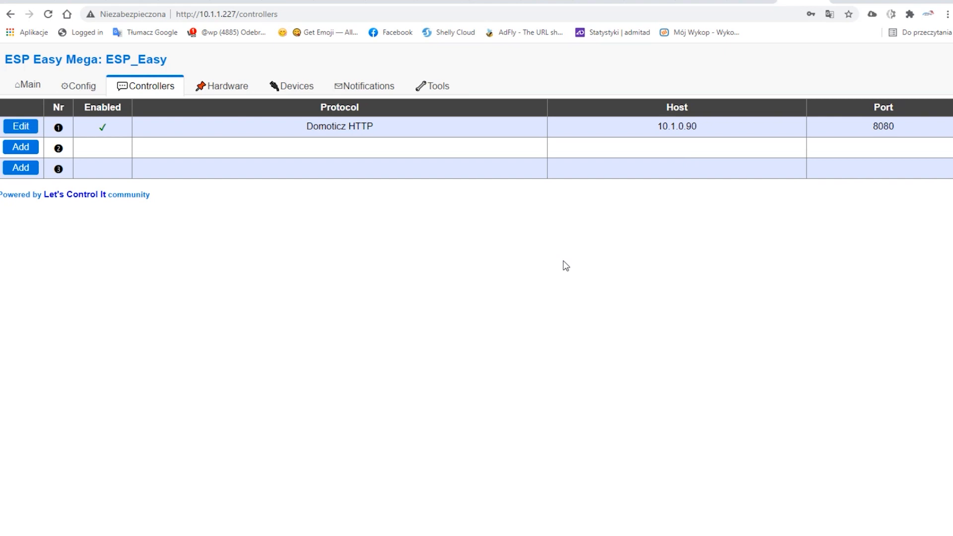
- Examine the hardware settings, from the Wi-Fi status LED and I2C interface down to the GPIO boot states
left_click(221, 86)
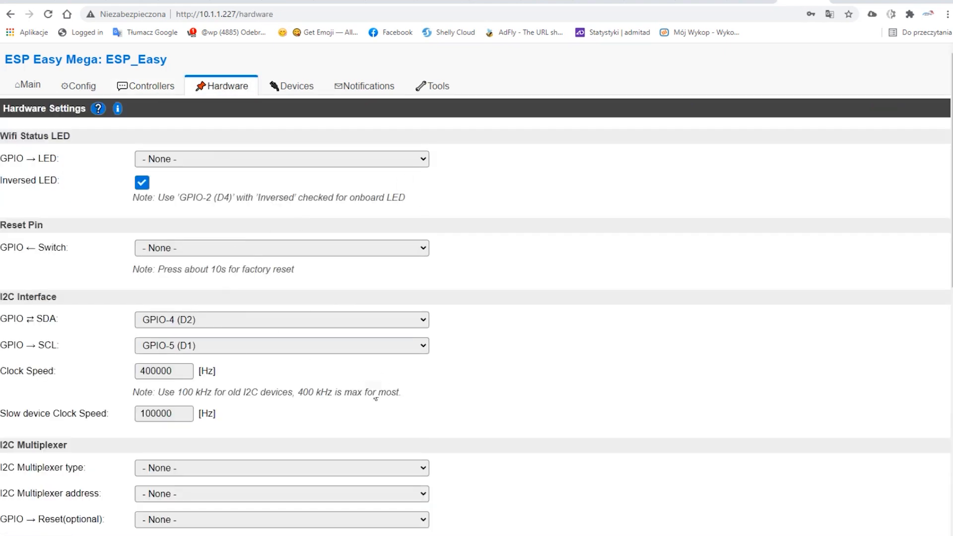
scroll(378, 387, "down", 4)
scroll(270, 264, "down", 4)
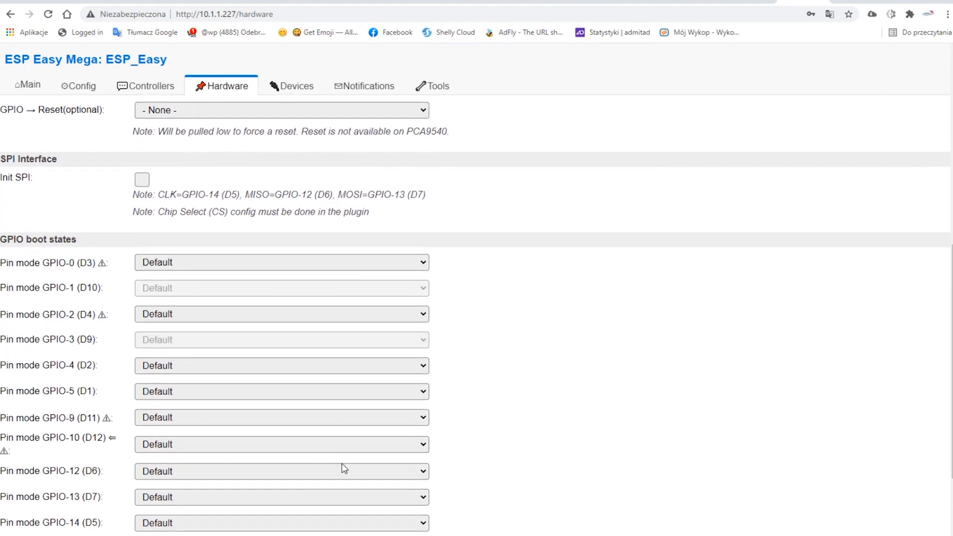
scroll(343, 468, "down", 3)
scroll(341, 468, "up", 10)
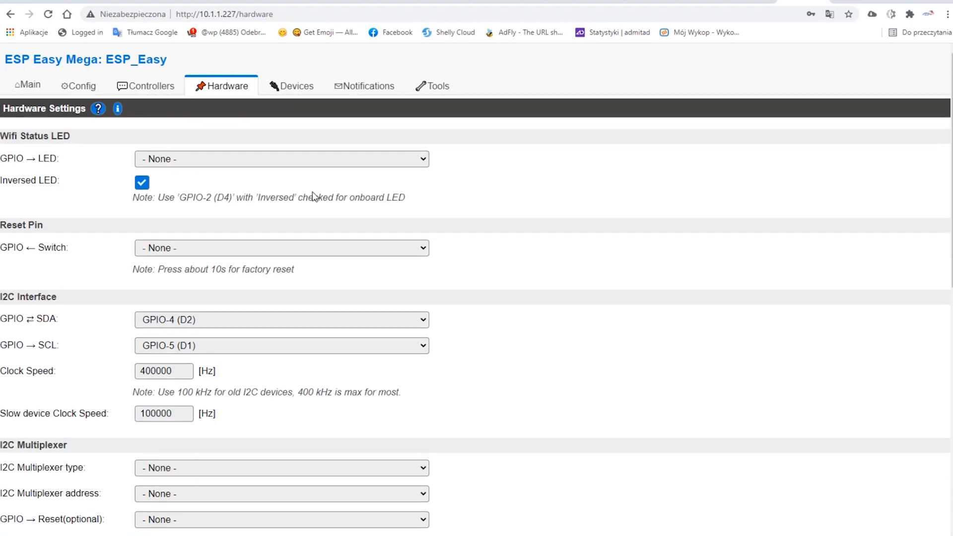
- Open the settings of device task 1 and look through the available device types without choosing one
left_click(299, 87)
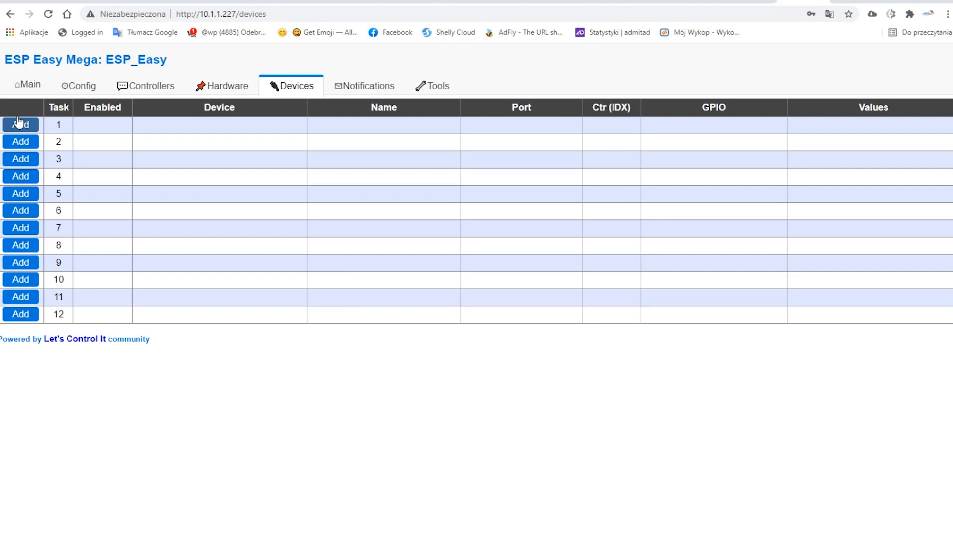
left_click(35, 143)
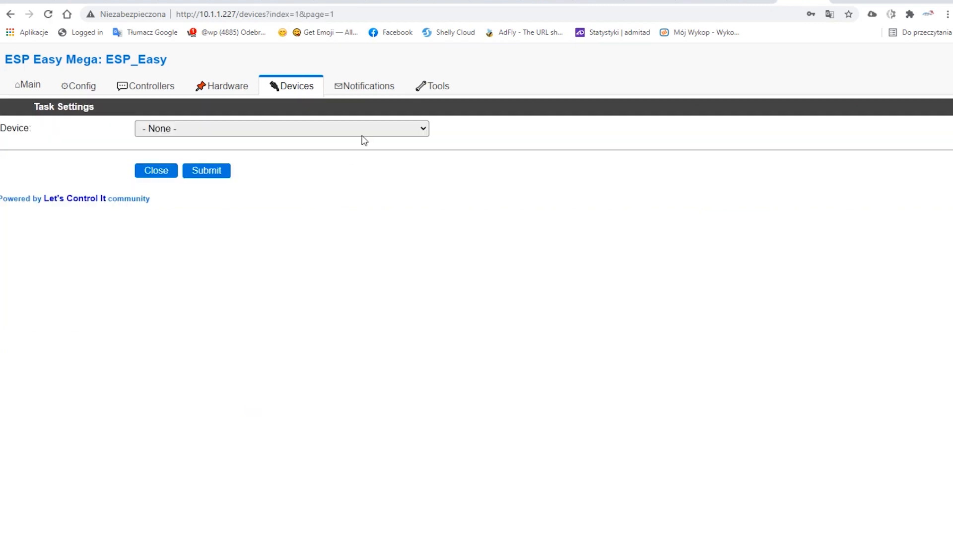
left_click(364, 129)
left_click_drag(426, 166, 418, 205)
scroll(234, 327, "down", 5)
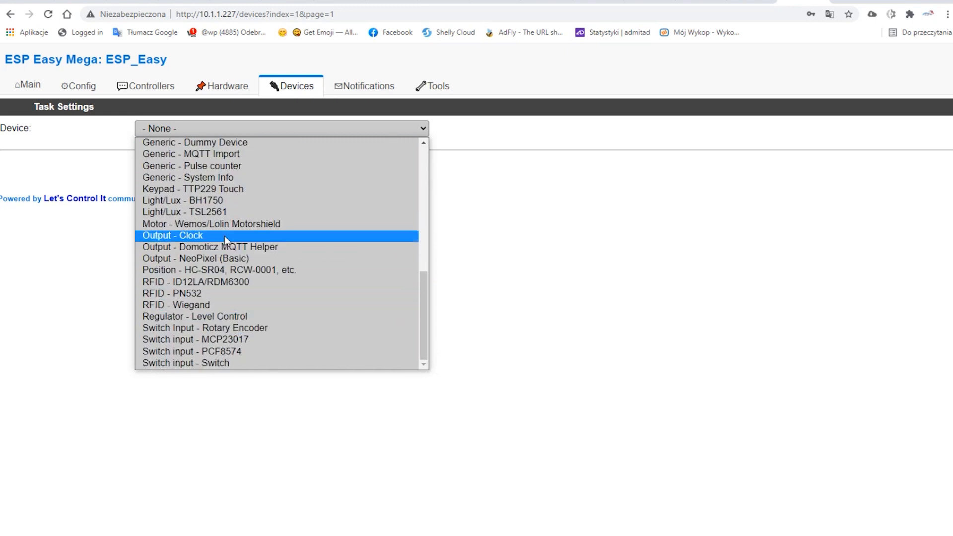
left_click(467, 207)
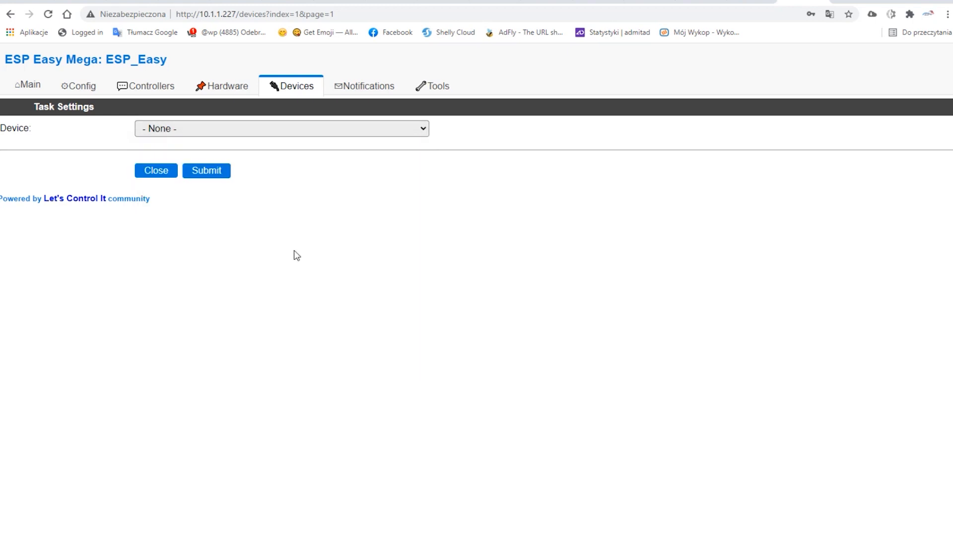